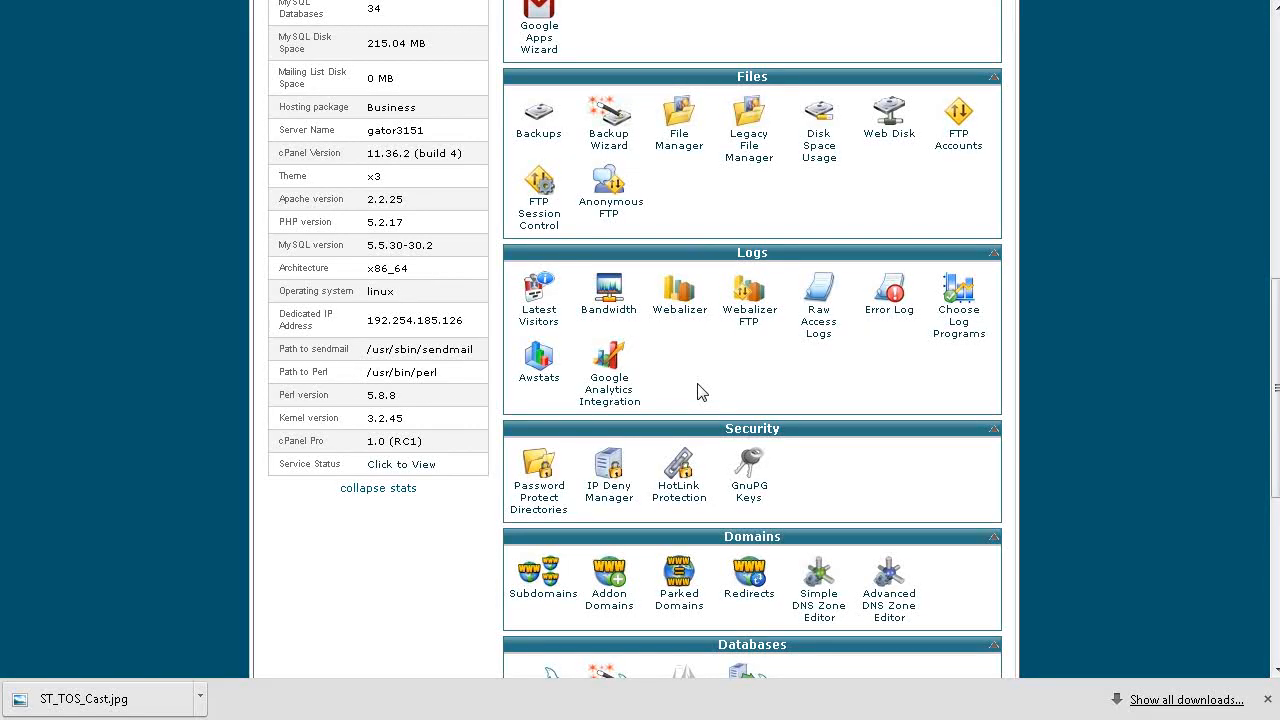
Open the File Manager's upload page for the public_html/beameupscotty.info folder and its file chooser.
{"action": "left_click", "coordinate": [676, 124]}
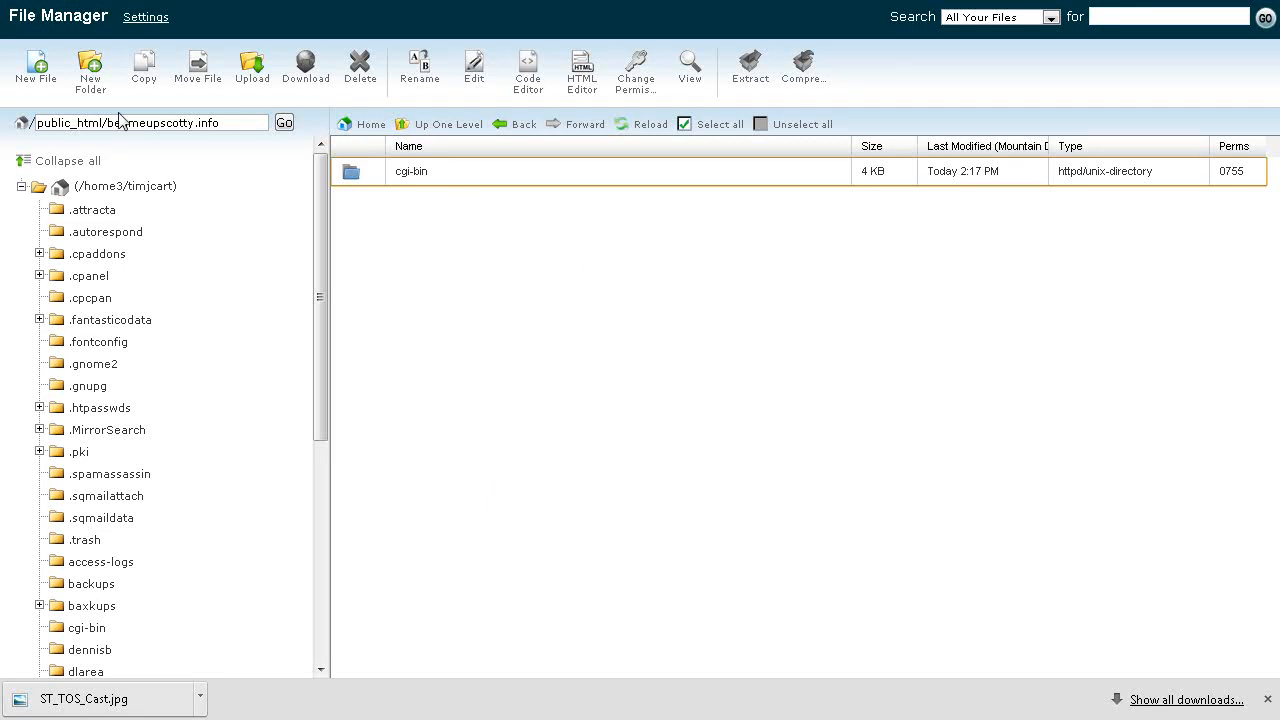
{"action": "left_click", "coordinate": [255, 80]}
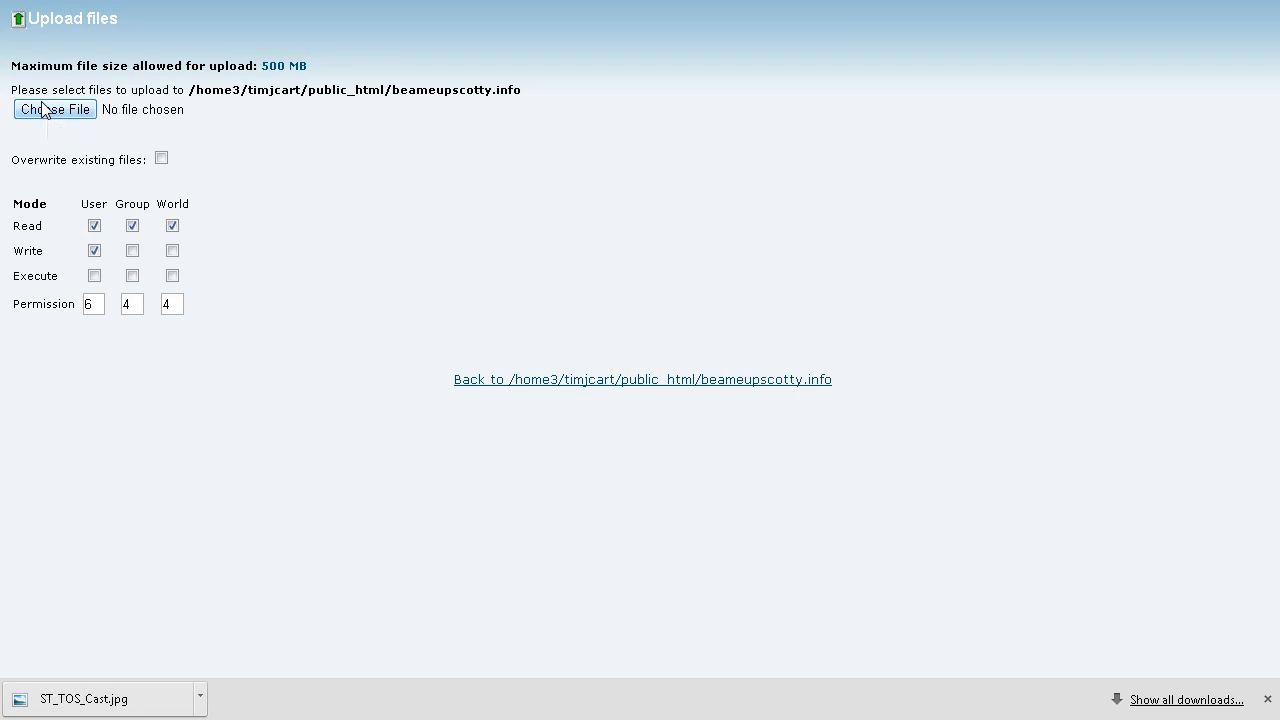
{"action": "left_click", "coordinate": [42, 110]}
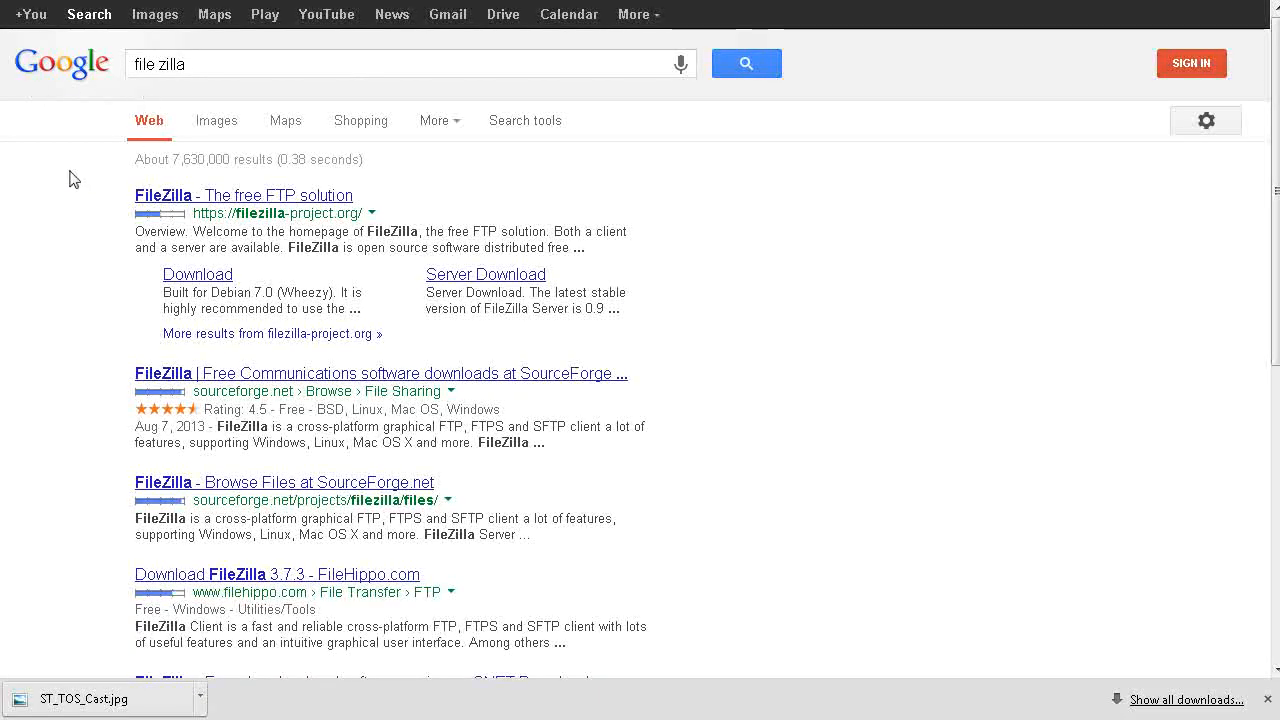
Look up the FileZilla download, switch to FileZilla and open the inner dark_theme folder inside the local beameupscotty.info folder.
{"action": "left_click", "coordinate": [190, 280]}
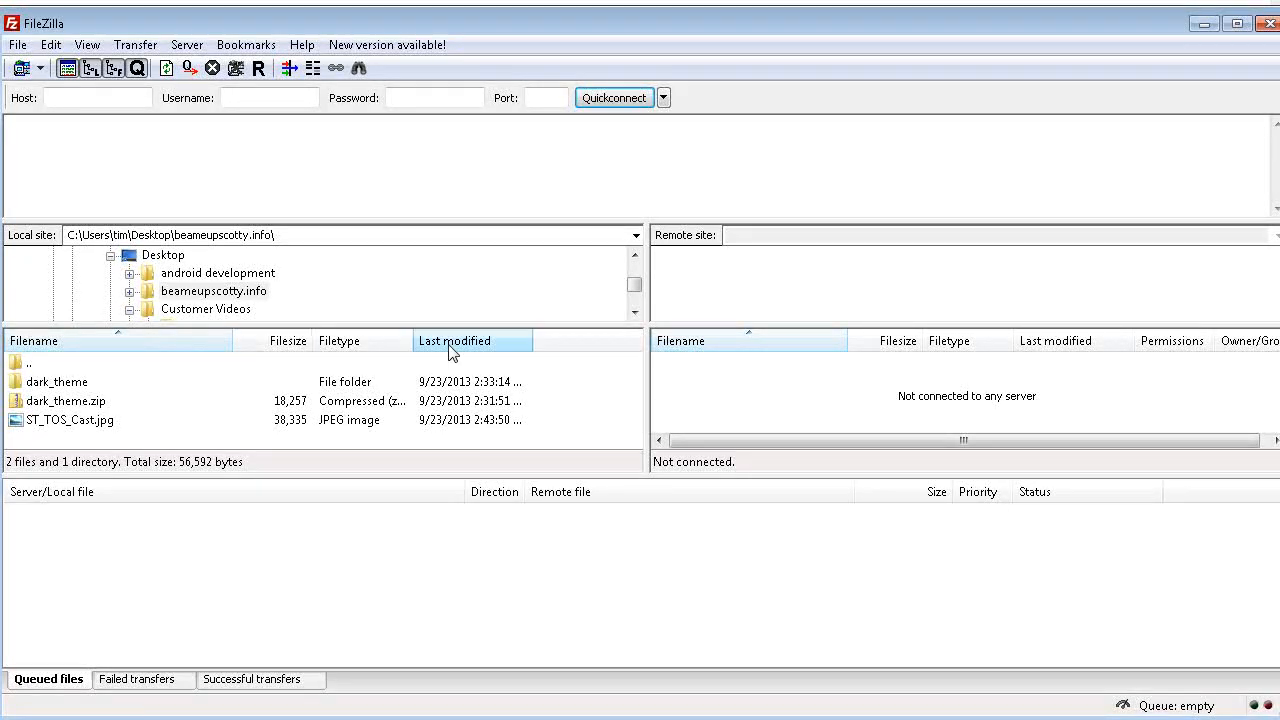
{"action": "double_click", "coordinate": [75, 386]}
{"action": "double_click", "coordinate": [73, 386]}
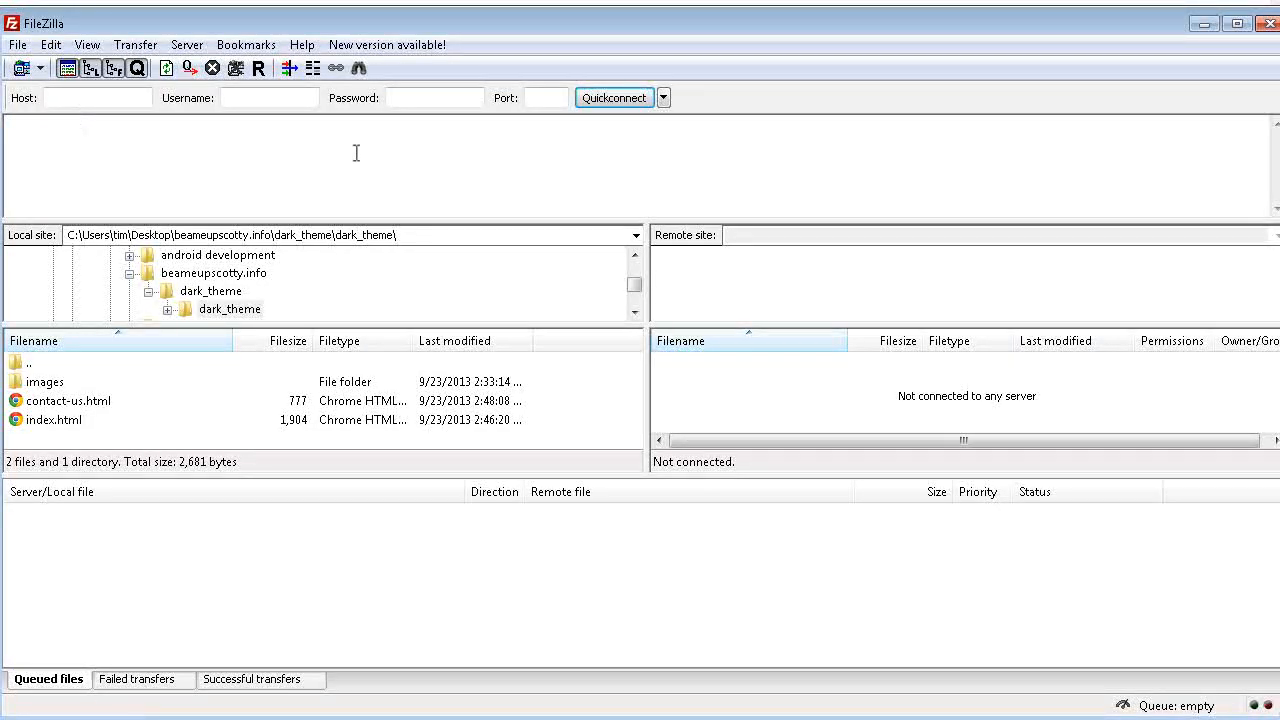
Create a new site entry named beameupscotty in the Site Manager.
{"action": "left_click", "coordinate": [18, 45]}
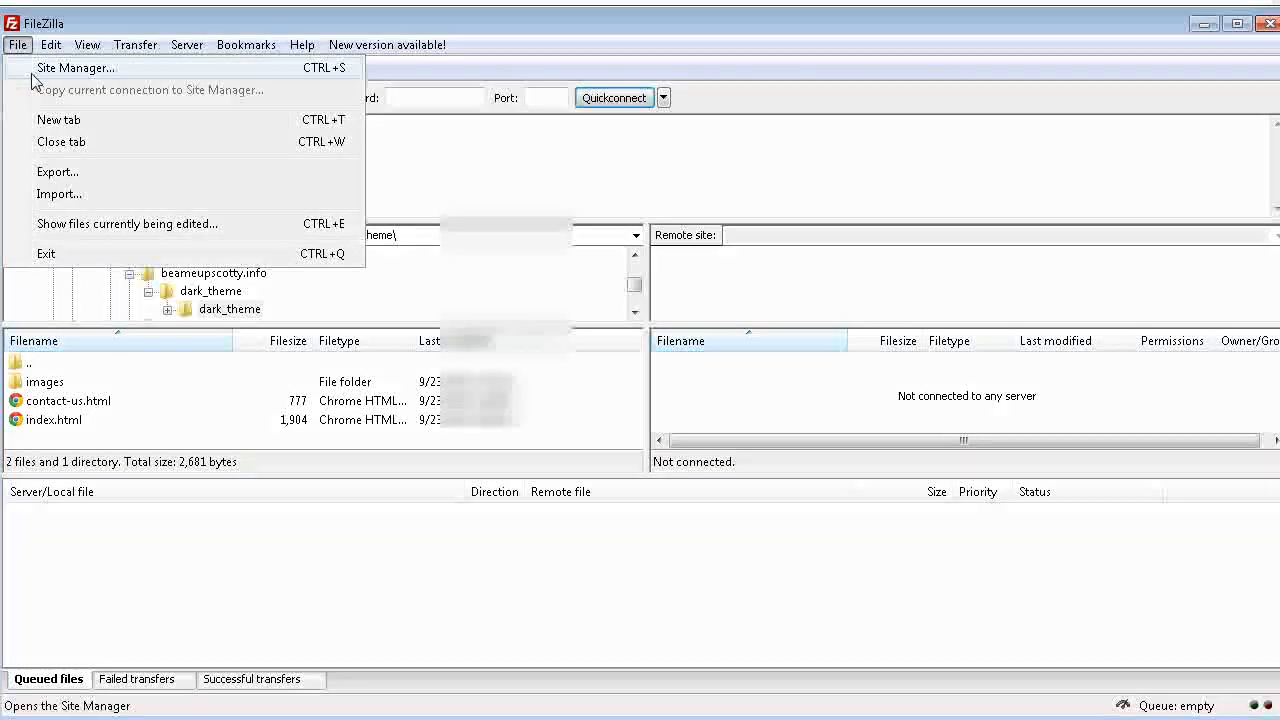
{"action": "left_click", "coordinate": [36, 70]}
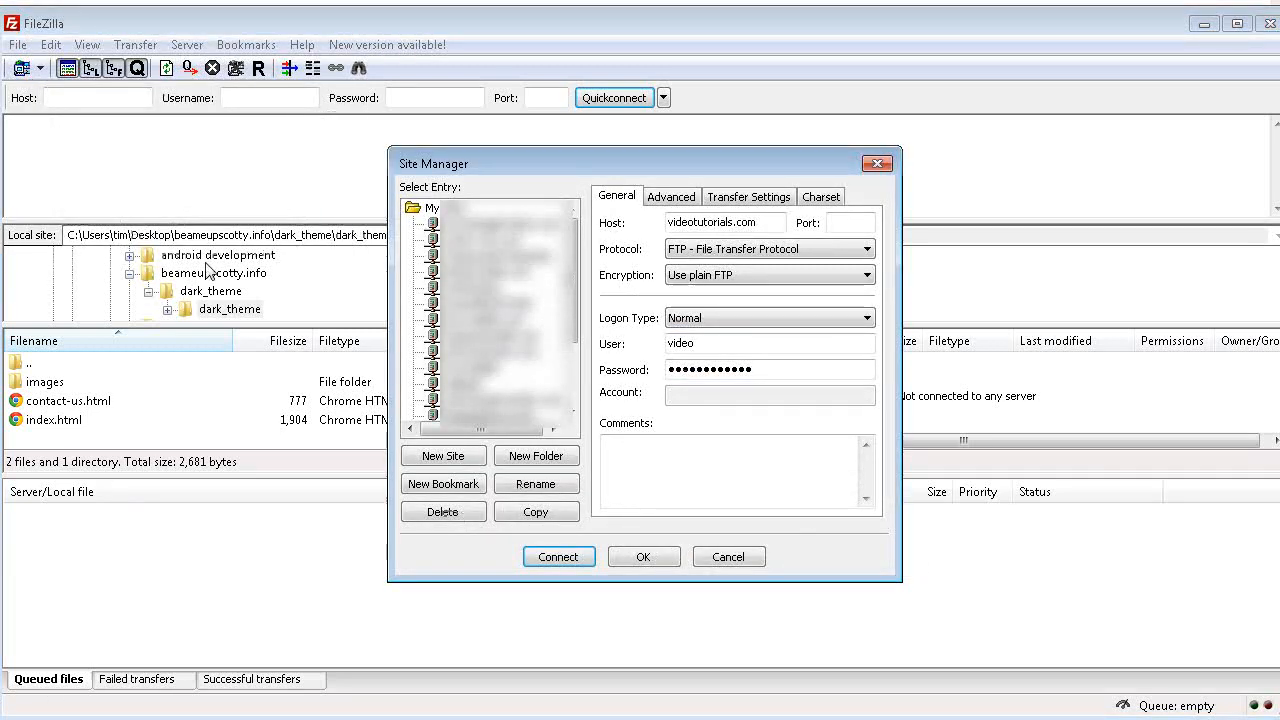
{"action": "left_click", "coordinate": [441, 458]}
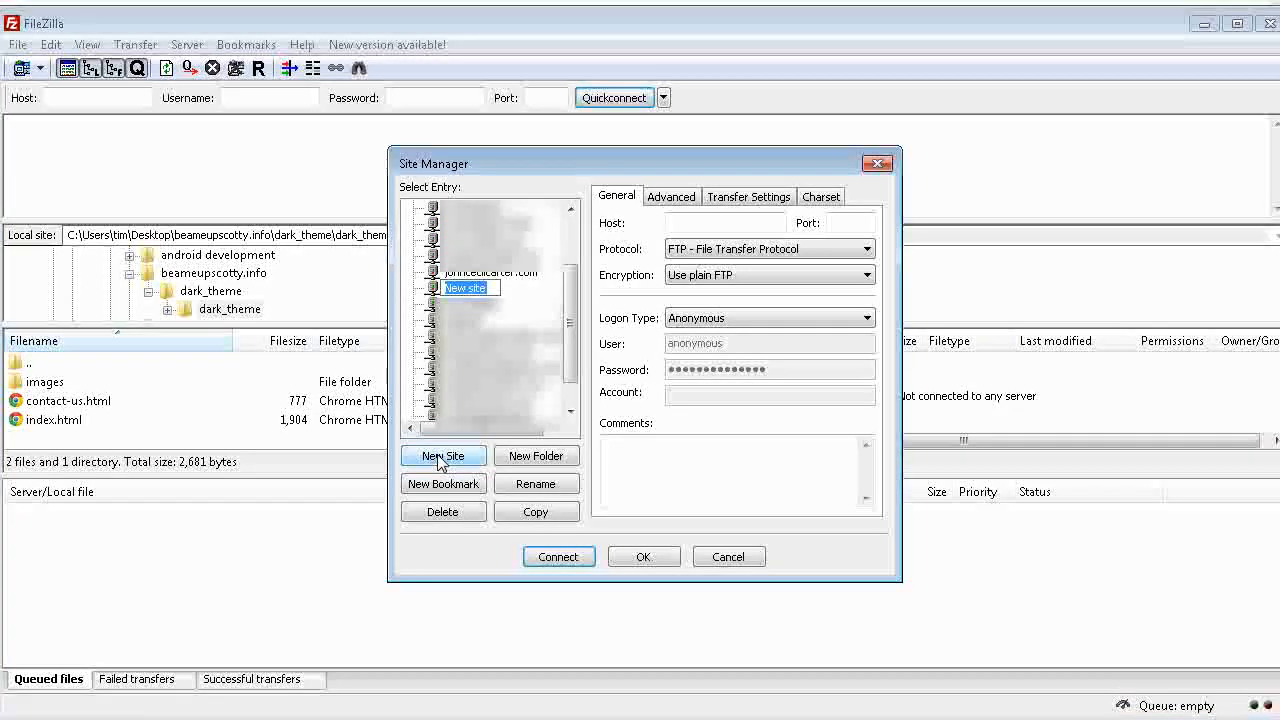
{"action": "type", "text": "bea"}
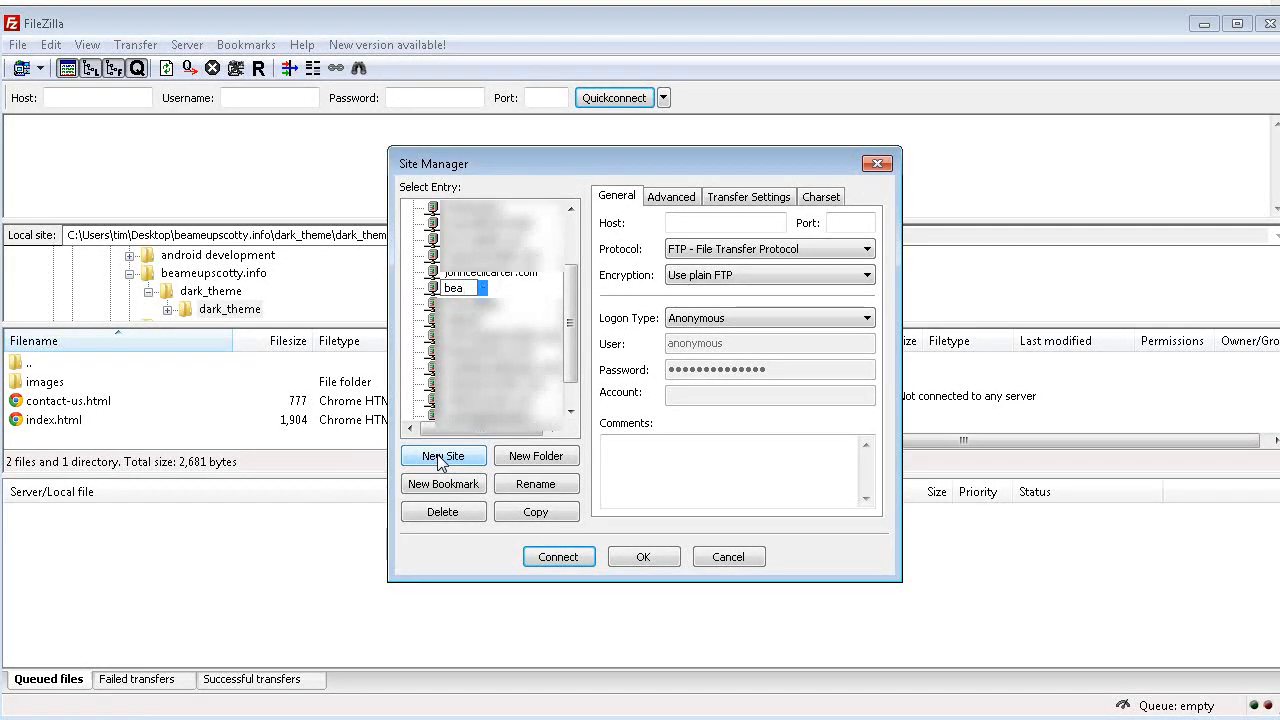
{"action": "type", "text": "meupsco"}
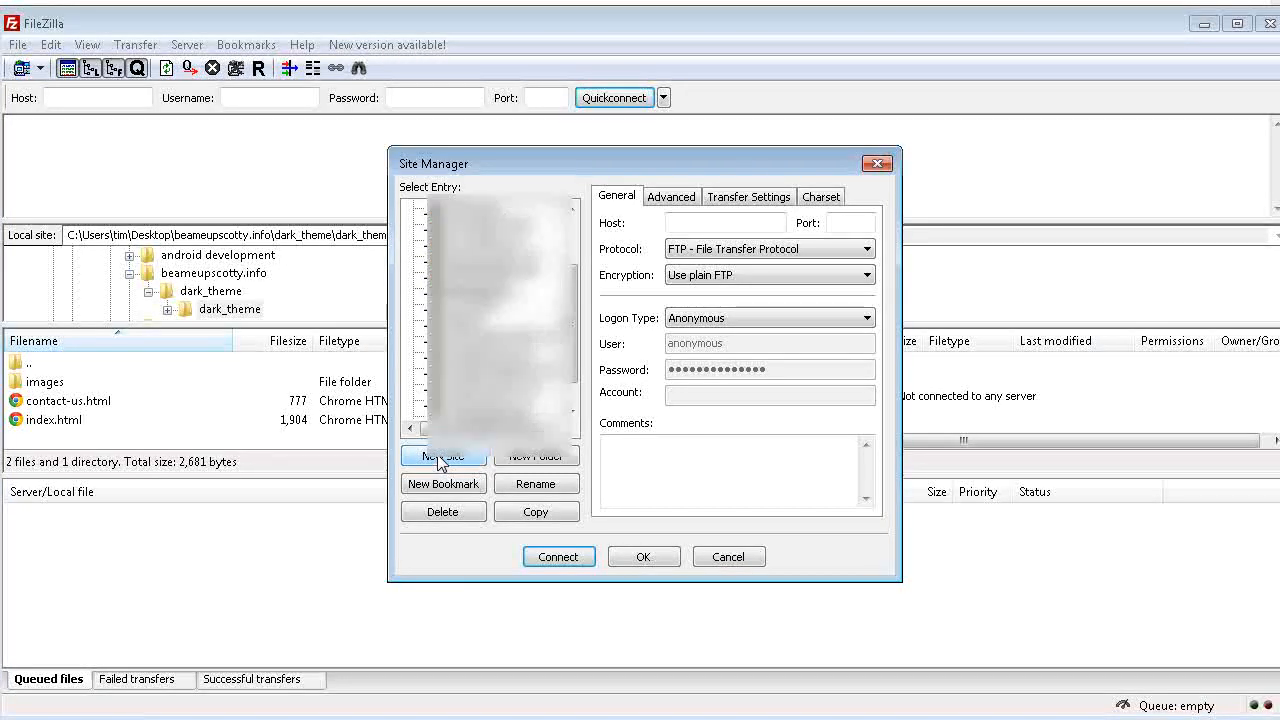
{"action": "key", "text": "Return"}
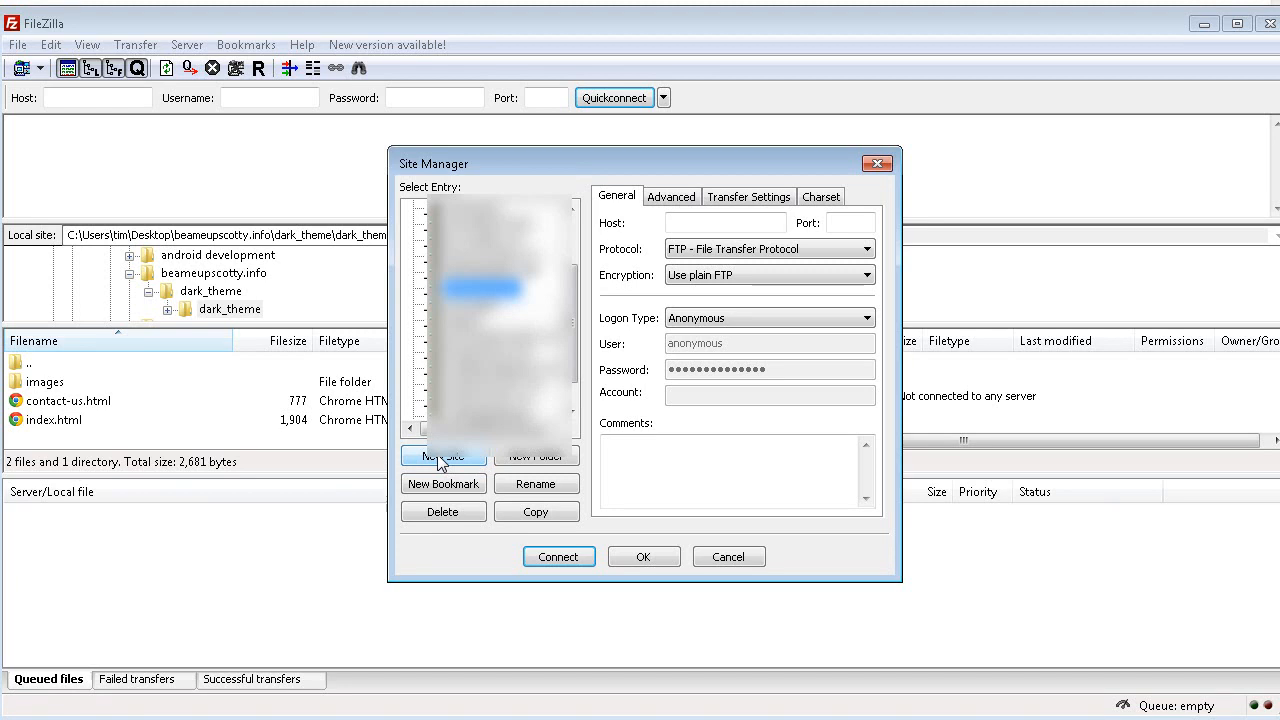
Set the new site's host to beameupscotty.com, leaving the port empty.
{"action": "scroll", "coordinate": [441, 463], "scroll_direction": "up", "scroll_amount": 2}
{"action": "left_click", "coordinate": [693, 223]}
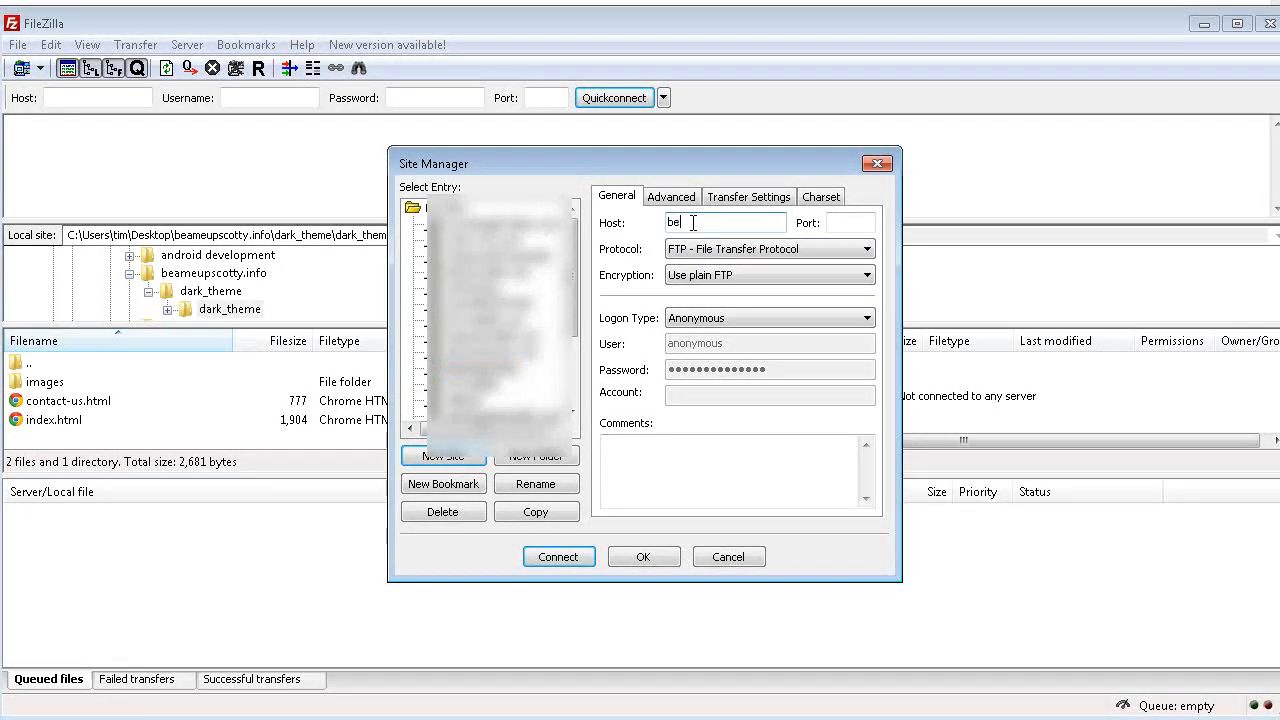
{"action": "type", "text": "beameupscotty.com"}
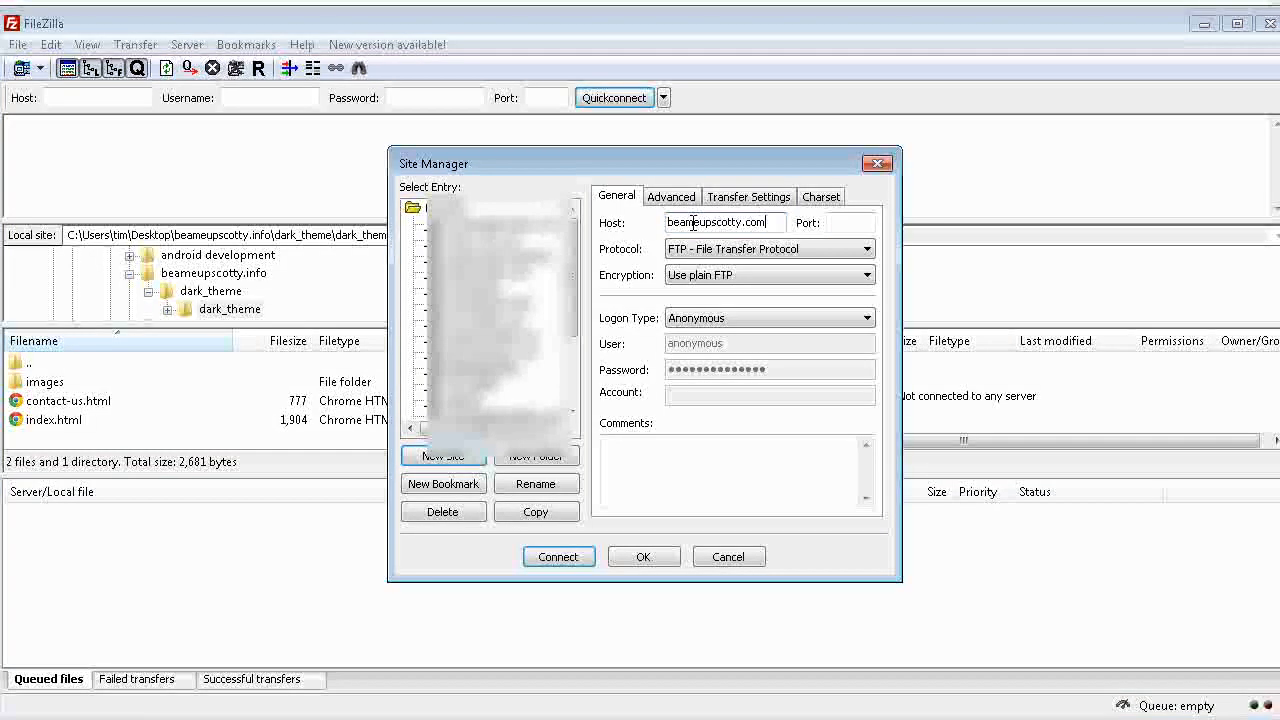
{"action": "key", "text": "Tab"}
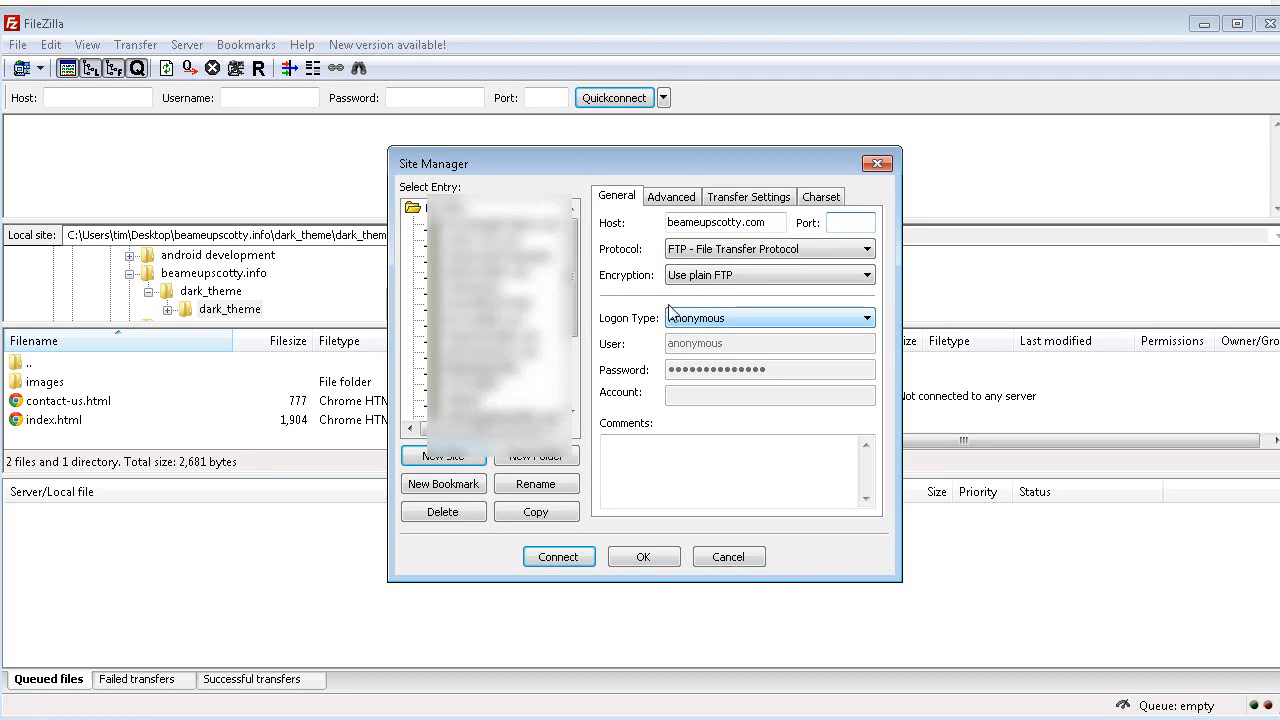
Connect to the new site with logon type Normal, using the FTP username and account password.
{"action": "left_click", "coordinate": [720, 325]}
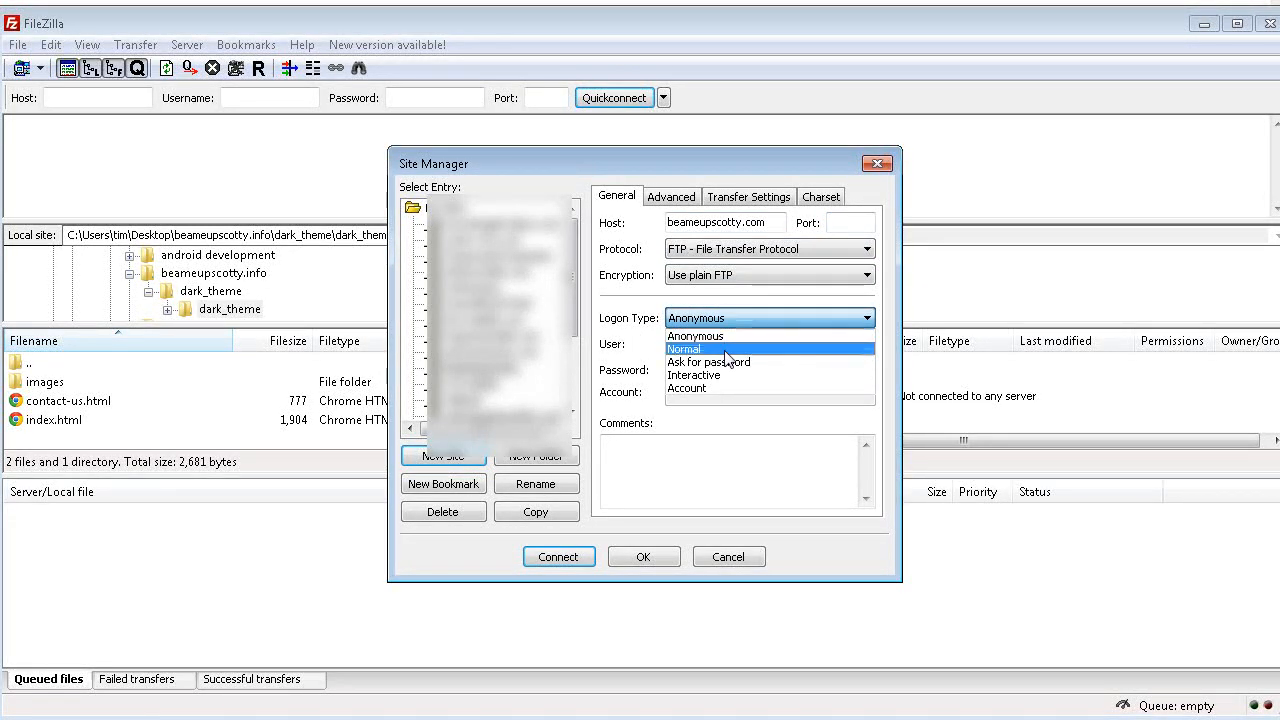
{"action": "left_click", "coordinate": [727, 346]}
{"action": "left_click", "coordinate": [738, 343]}
{"action": "left_click_drag", "start_coordinate": [738, 343], "coordinate": [600, 344]}
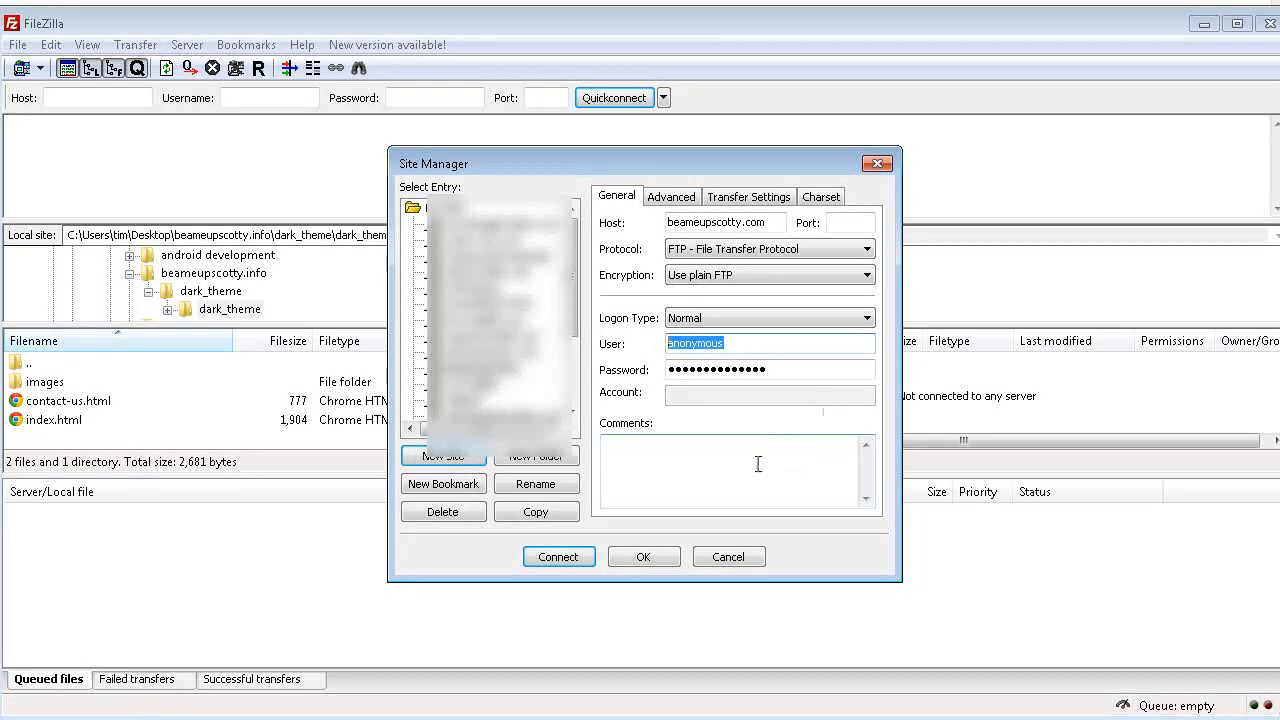
{"action": "key", "text": "ctrl+v"}
{"action": "key", "text": "Tab"}
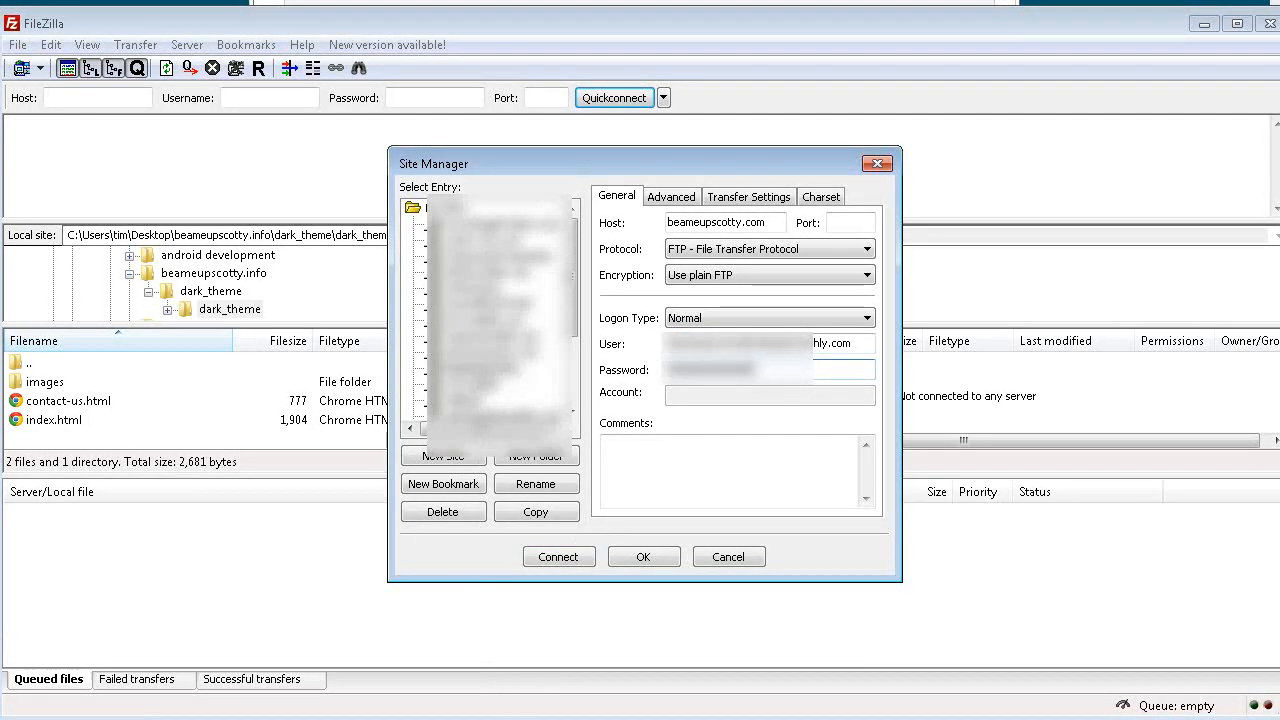
{"action": "left_click", "coordinate": [545, 557]}
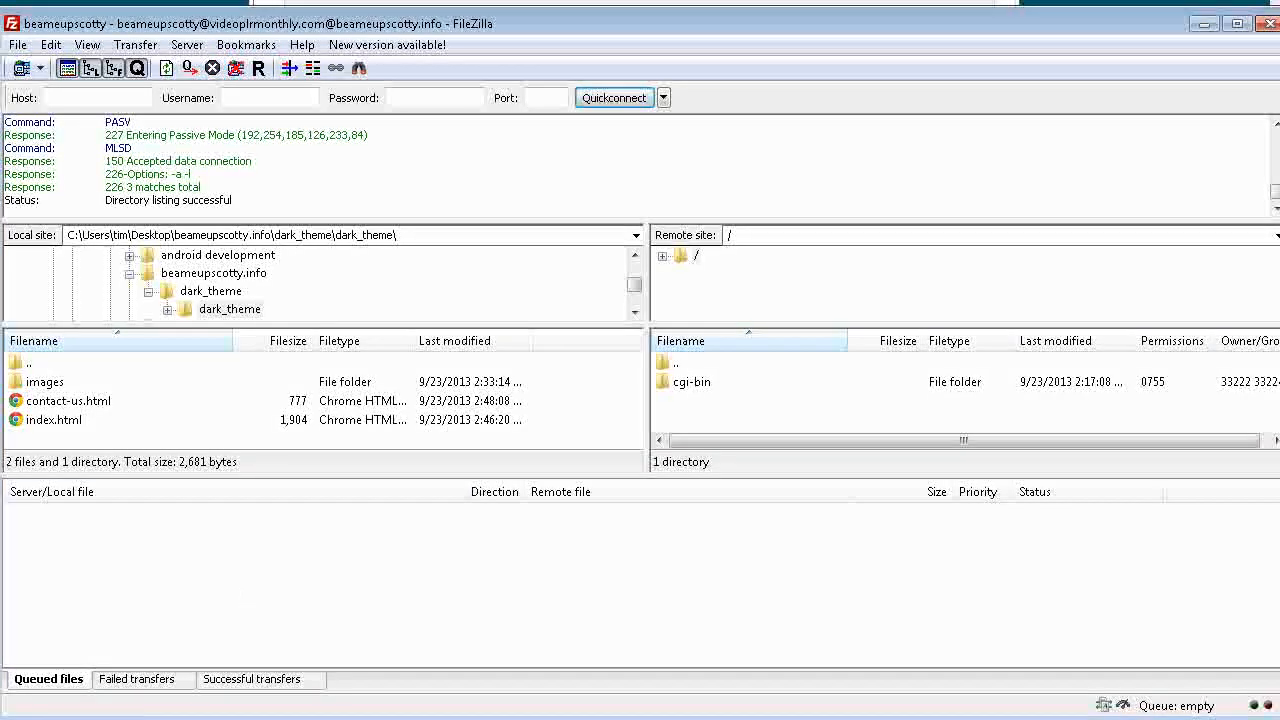
Upload the local images folder, contact-us.html and index.html to the remote root directory.
{"action": "left_click", "coordinate": [57, 386]}
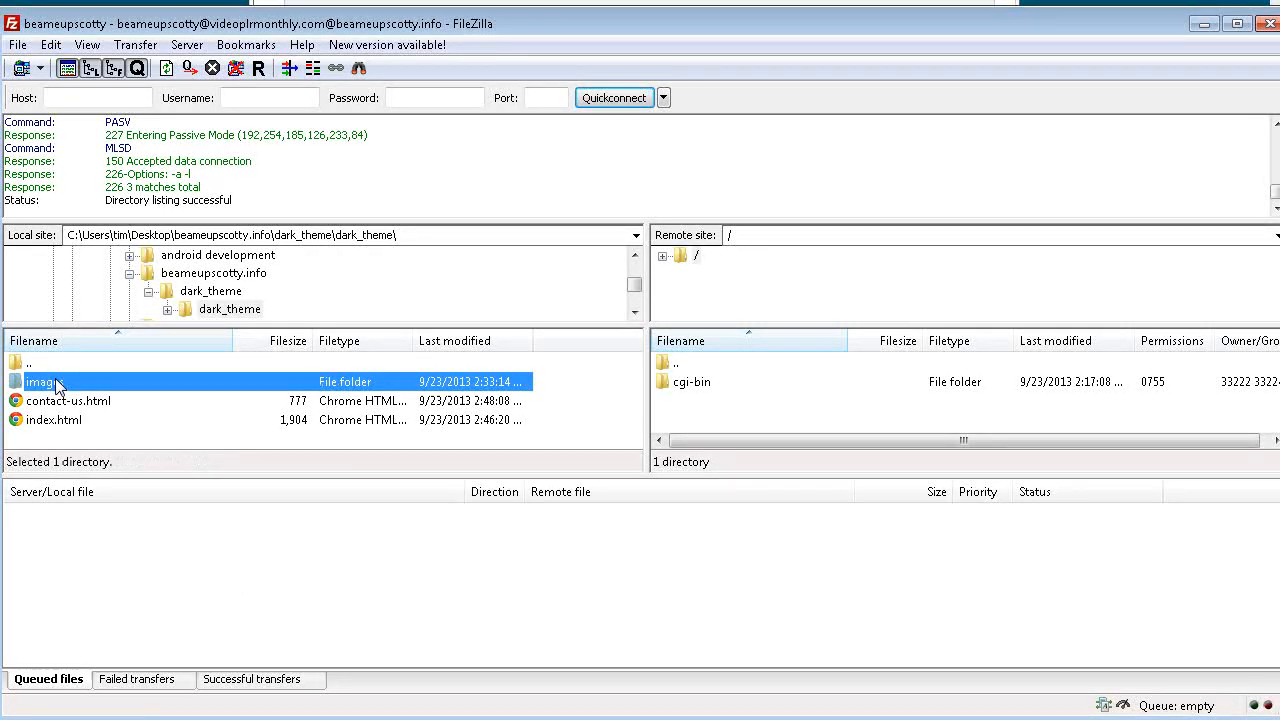
{"action": "left_click", "coordinate": [60, 404], "text": "shift"}
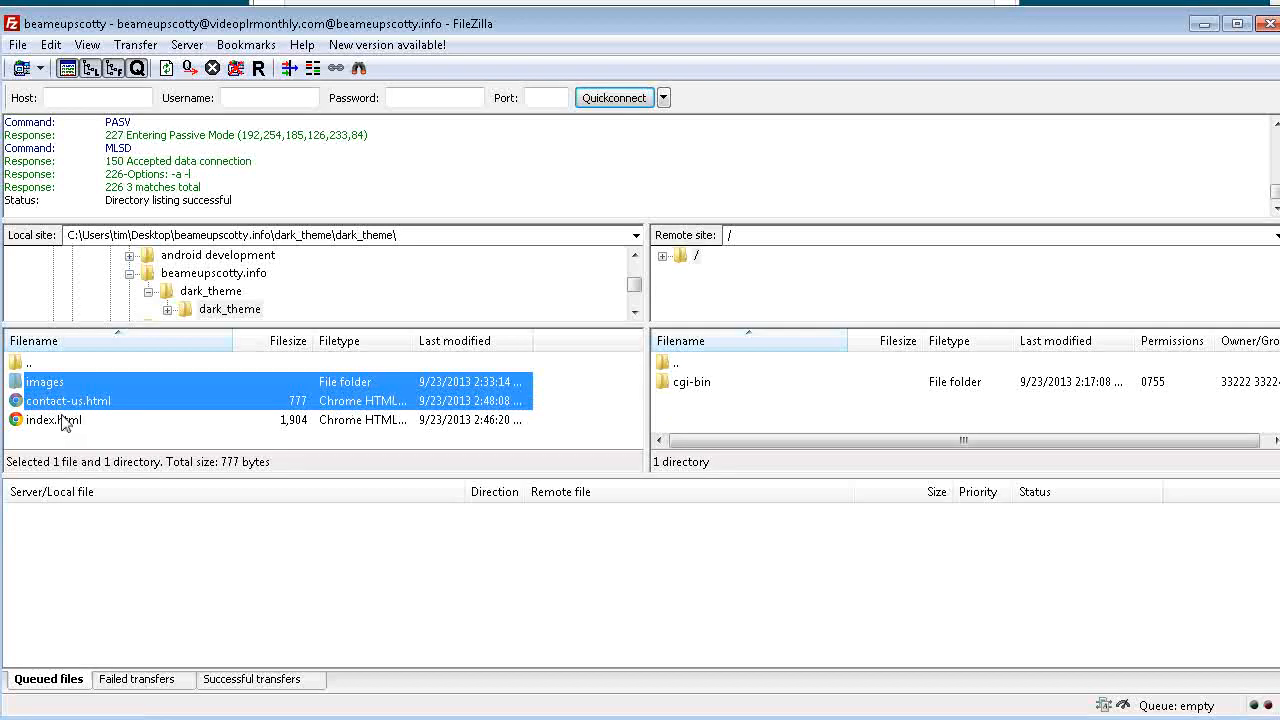
{"action": "left_click", "coordinate": [62, 421], "text": "shift"}
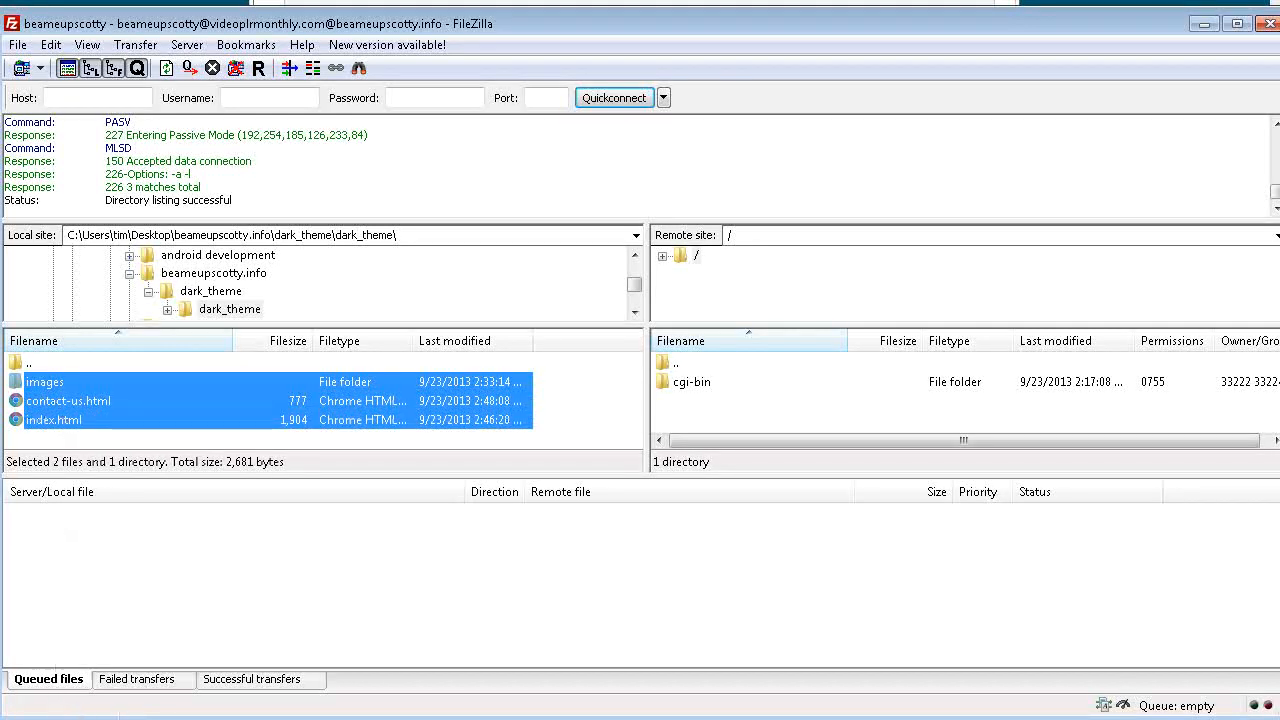
{"action": "right_click", "coordinate": [122, 398]}
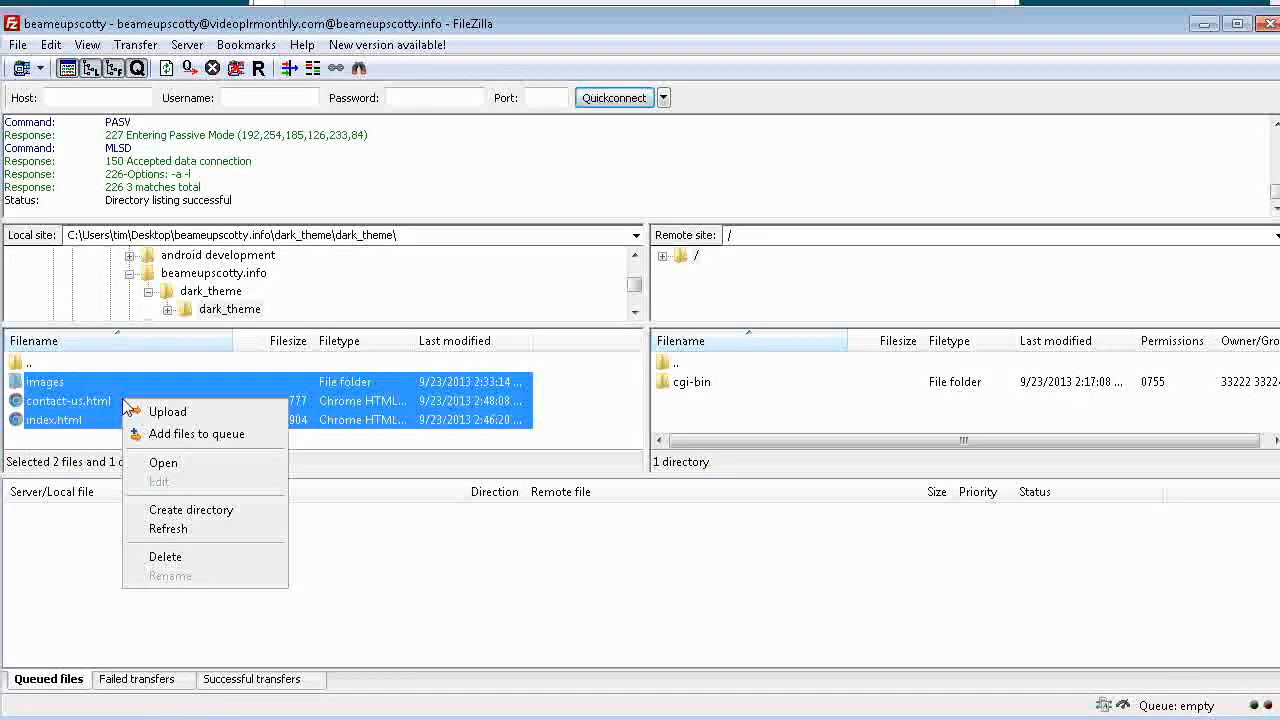
{"action": "left_click", "coordinate": [160, 412]}
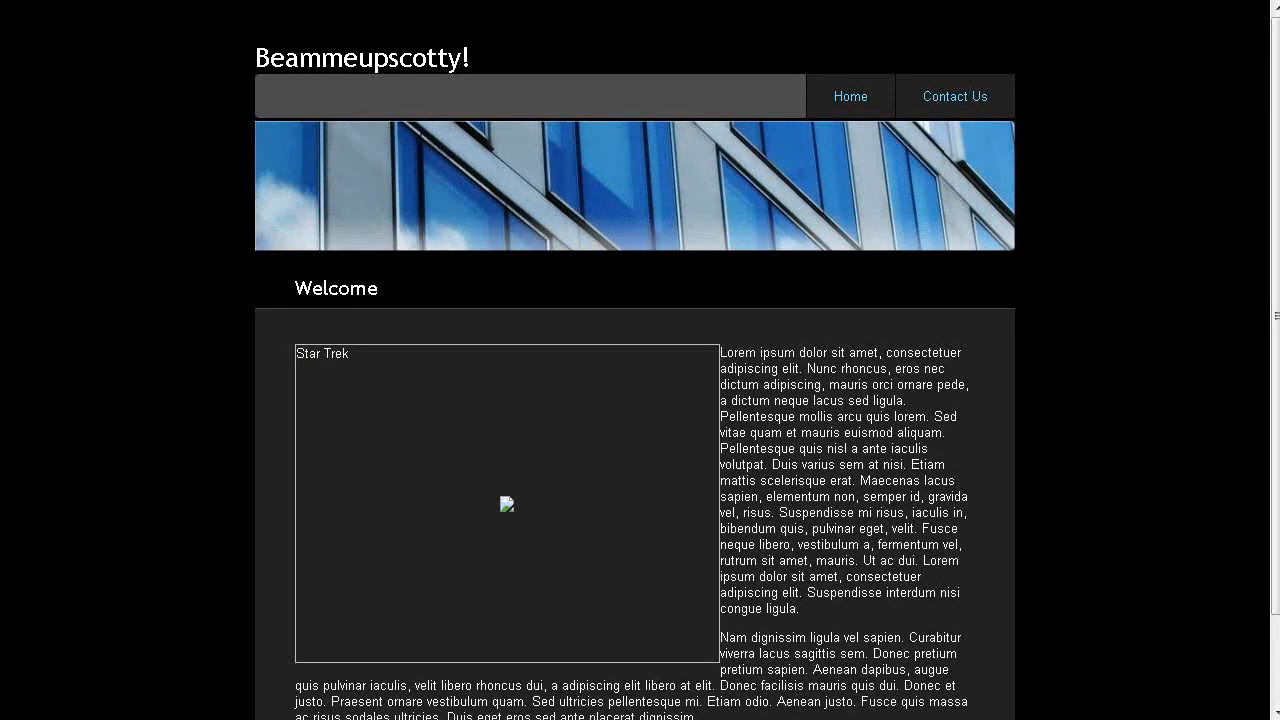
In Windows Explorer, copy ST_TOS_Cast.jpg from the beameupscotty.info folder into the inner dark_theme folder's images subfolder.
{"action": "key", "text": "alt+Tab"}
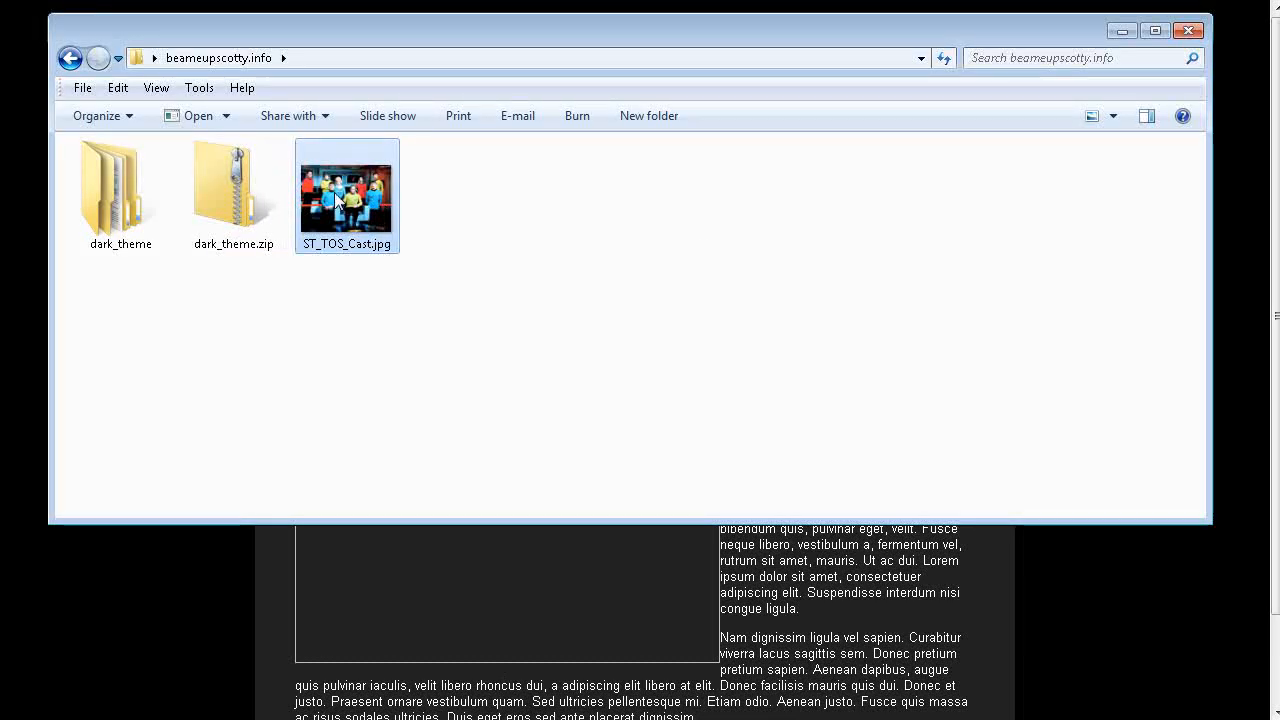
{"action": "right_click", "coordinate": [337, 201]}
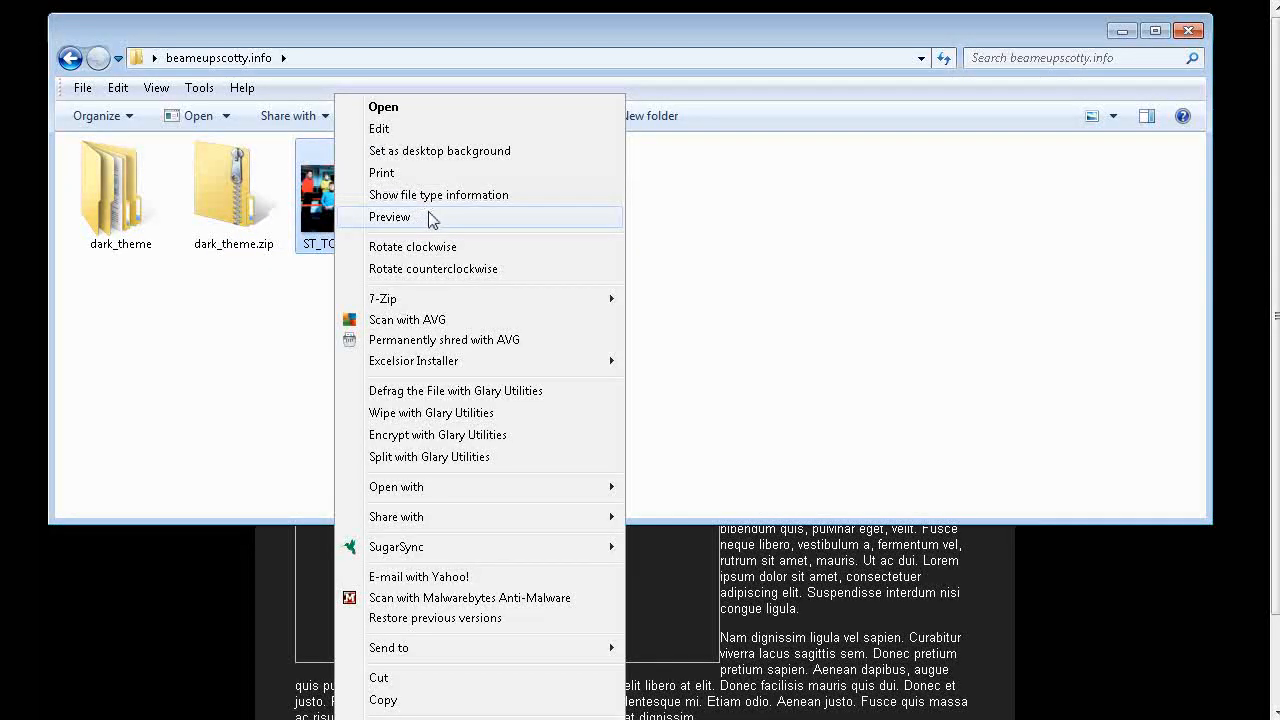
{"action": "left_click", "coordinate": [382, 699]}
{"action": "left_click", "coordinate": [102, 238]}
{"action": "double_click", "coordinate": [105, 221]}
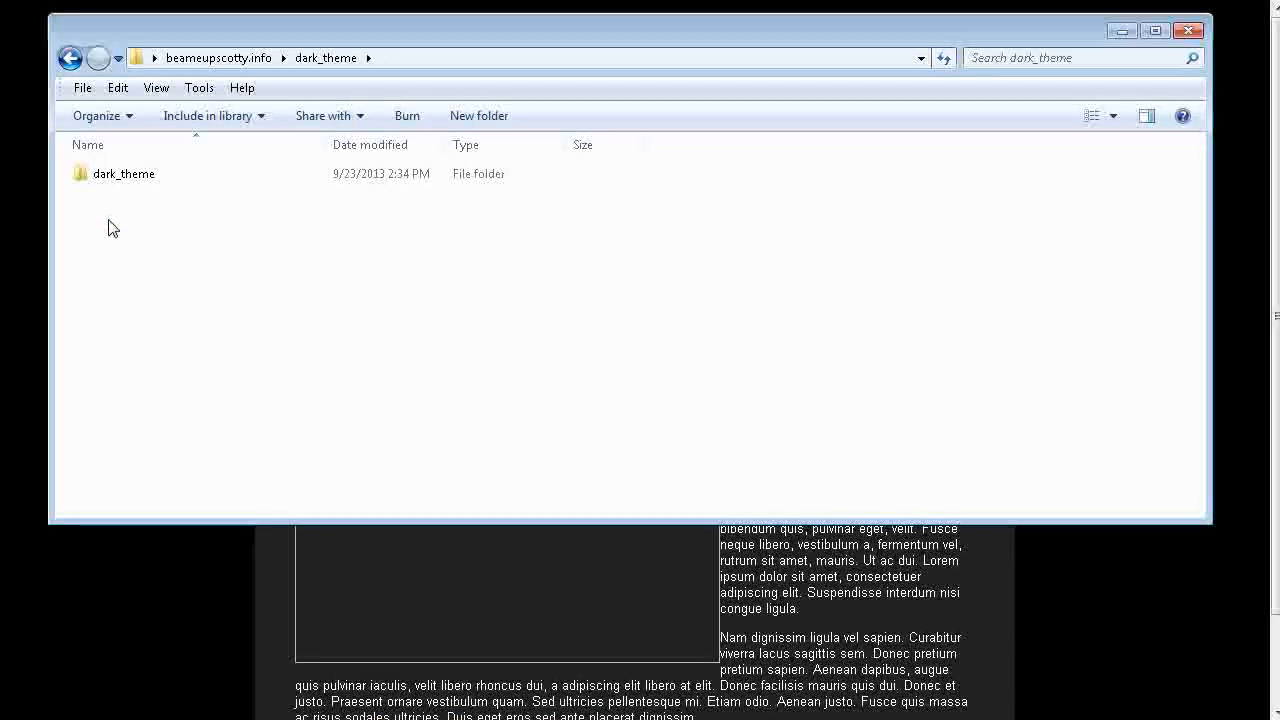
{"action": "double_click", "coordinate": [112, 176]}
{"action": "double_click", "coordinate": [114, 176]}
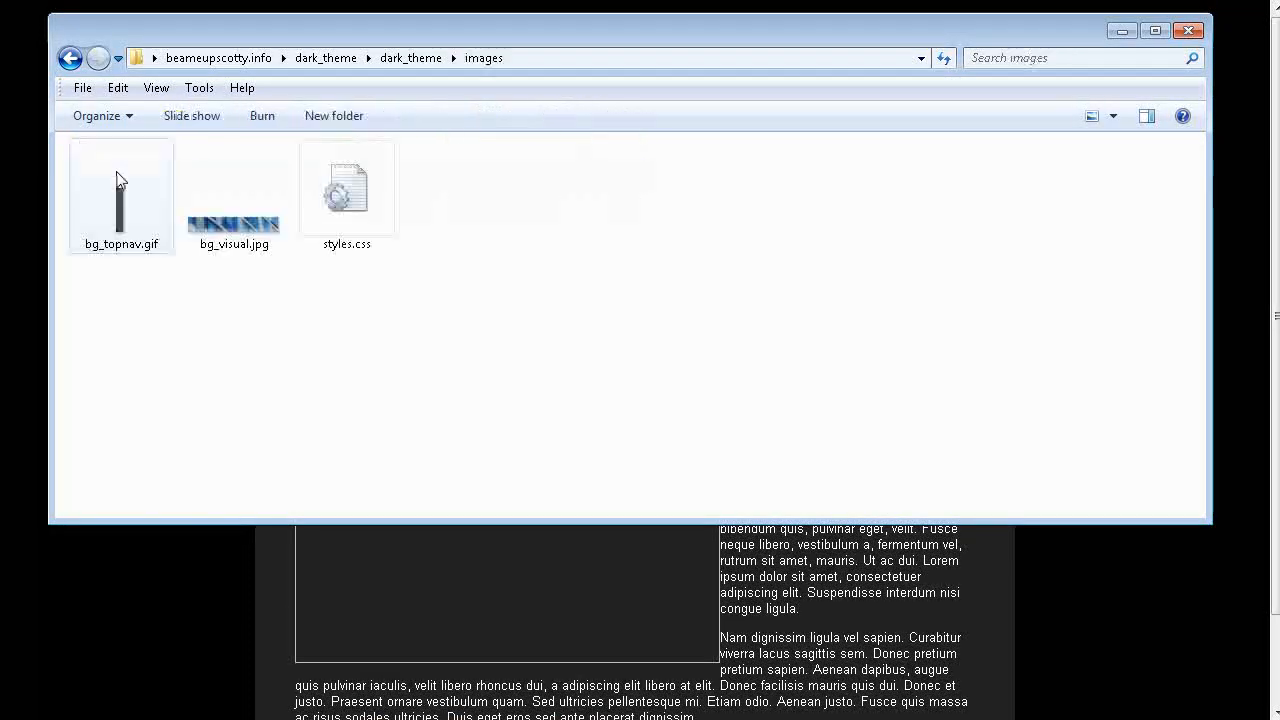
{"action": "right_click", "coordinate": [320, 365]}
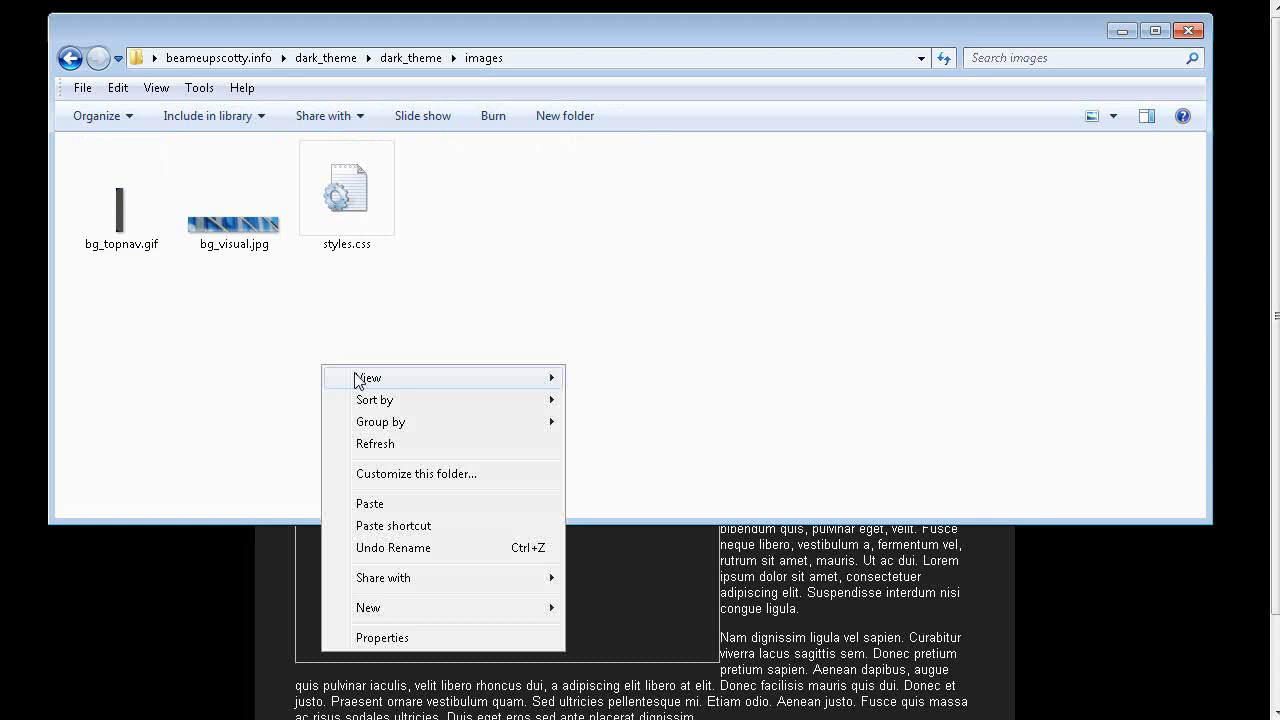
{"action": "left_click", "coordinate": [384, 504]}
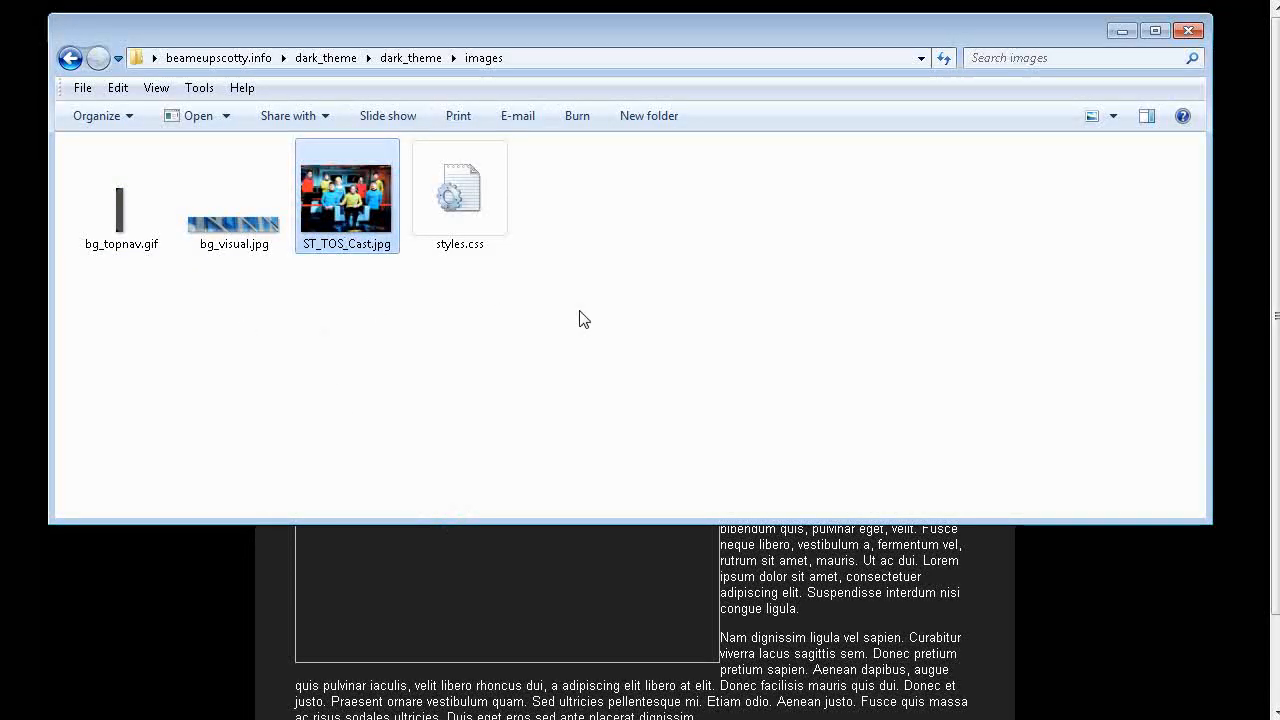
{"action": "left_click", "coordinate": [70, 58]}
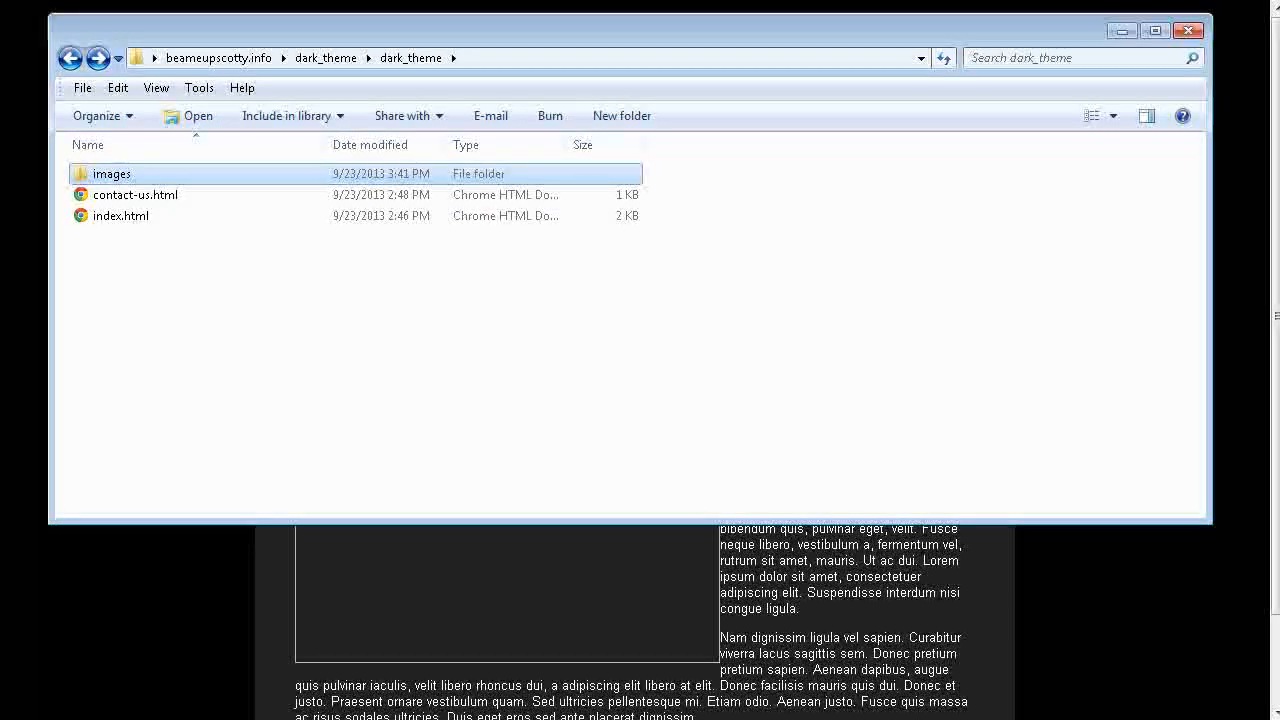
Switch to KompoZer and open the image properties of the Star Trek picture on the index.html page.
{"action": "key", "text": "alt+Tab"}
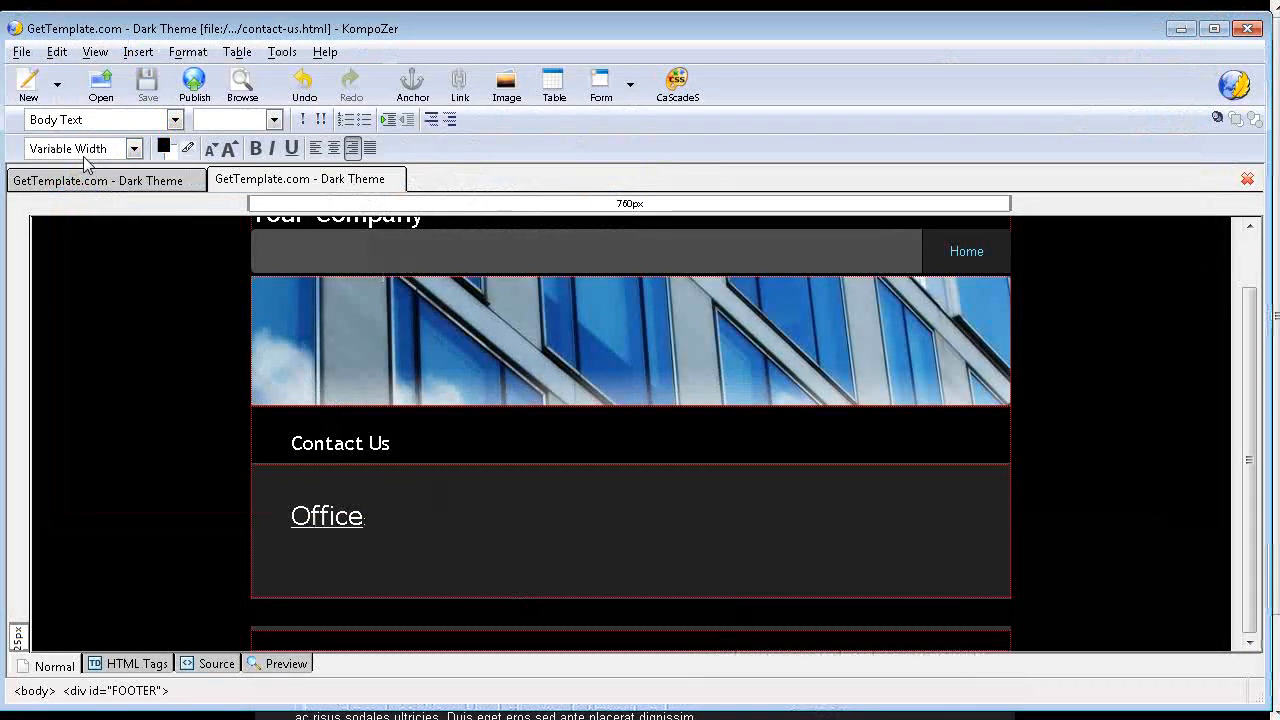
{"action": "left_click", "coordinate": [98, 181]}
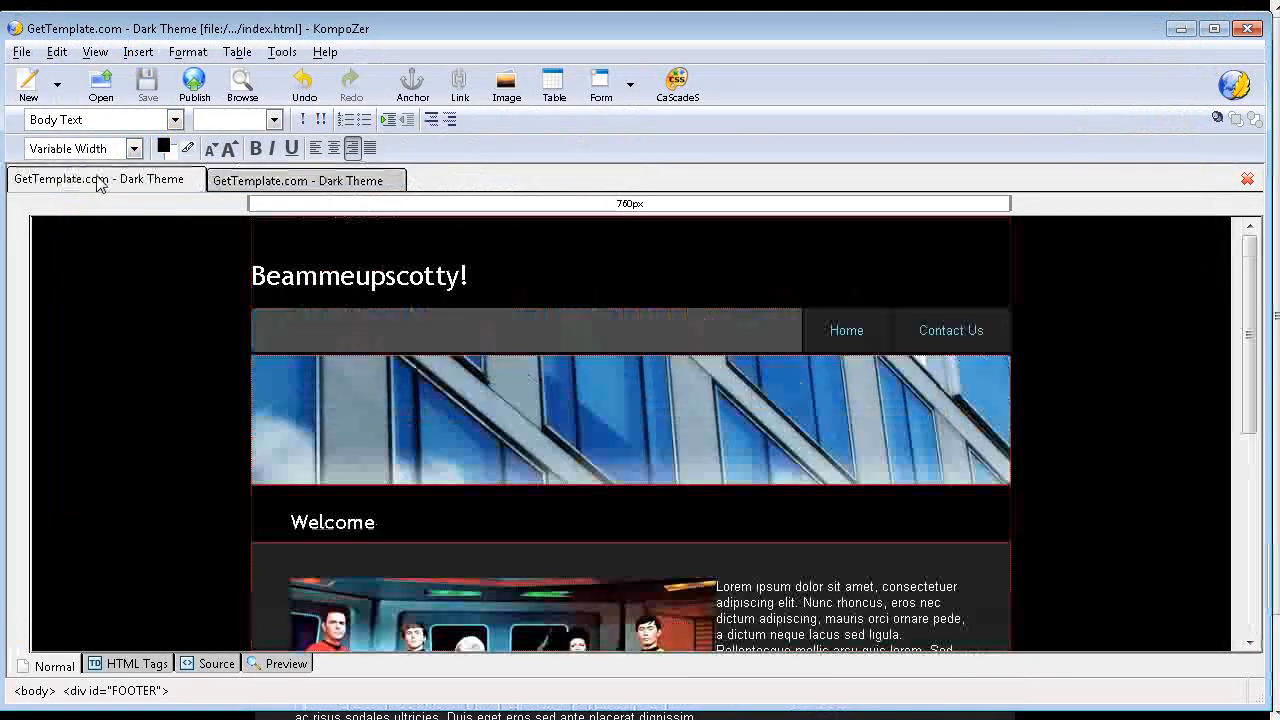
{"action": "left_click", "coordinate": [437, 615]}
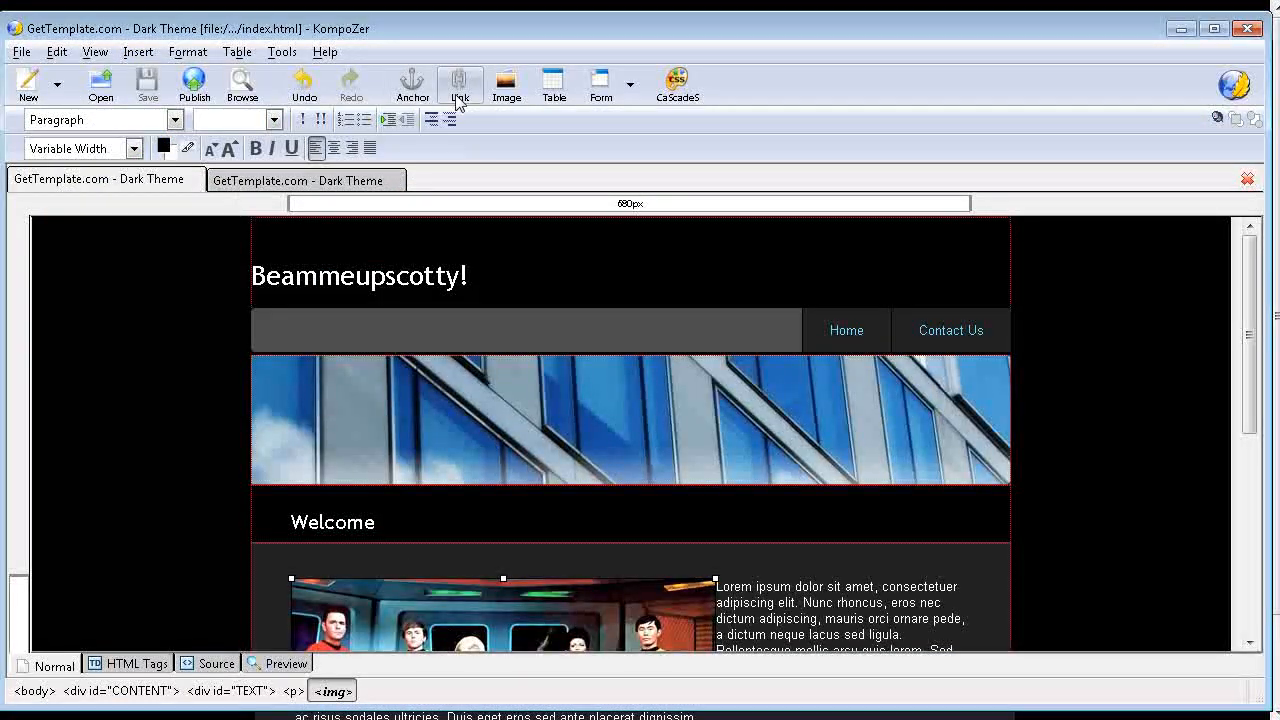
{"action": "left_click", "coordinate": [506, 85]}
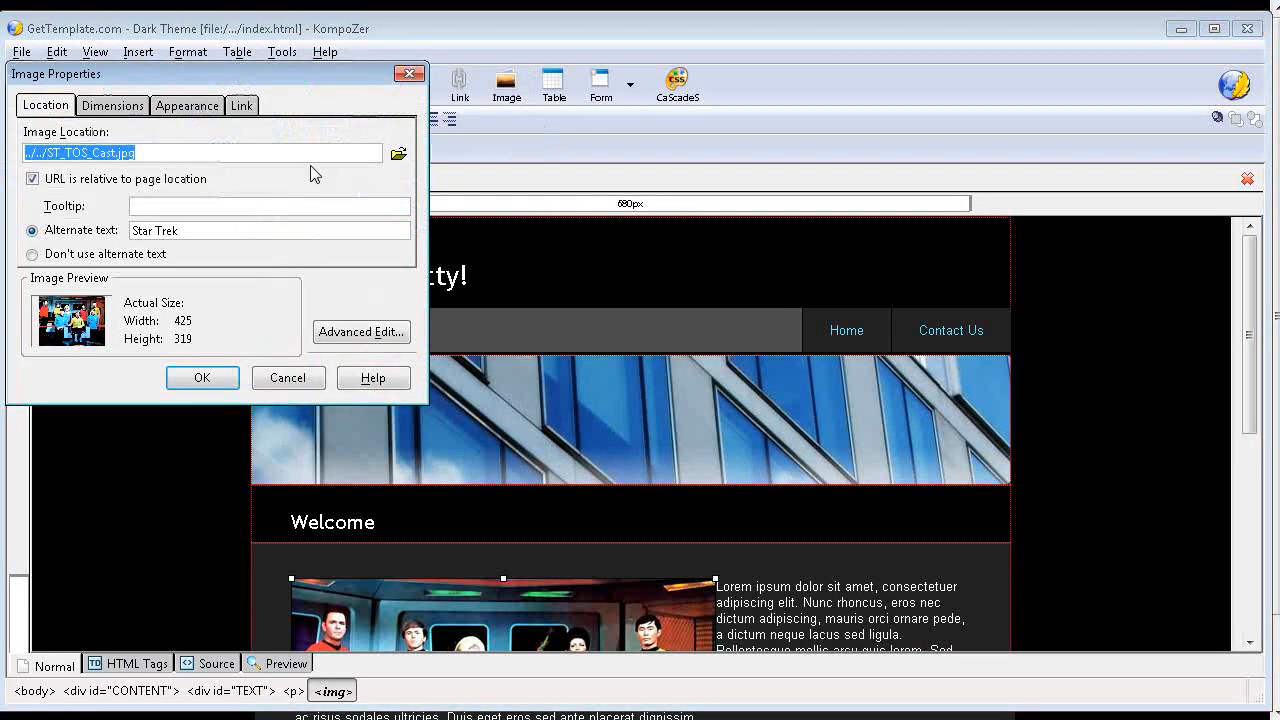
Set the image location to ST_TOS_Cast.jpg in the inner dark_theme folder's images subfolder and save the index.html page.
{"action": "left_click", "coordinate": [400, 155]}
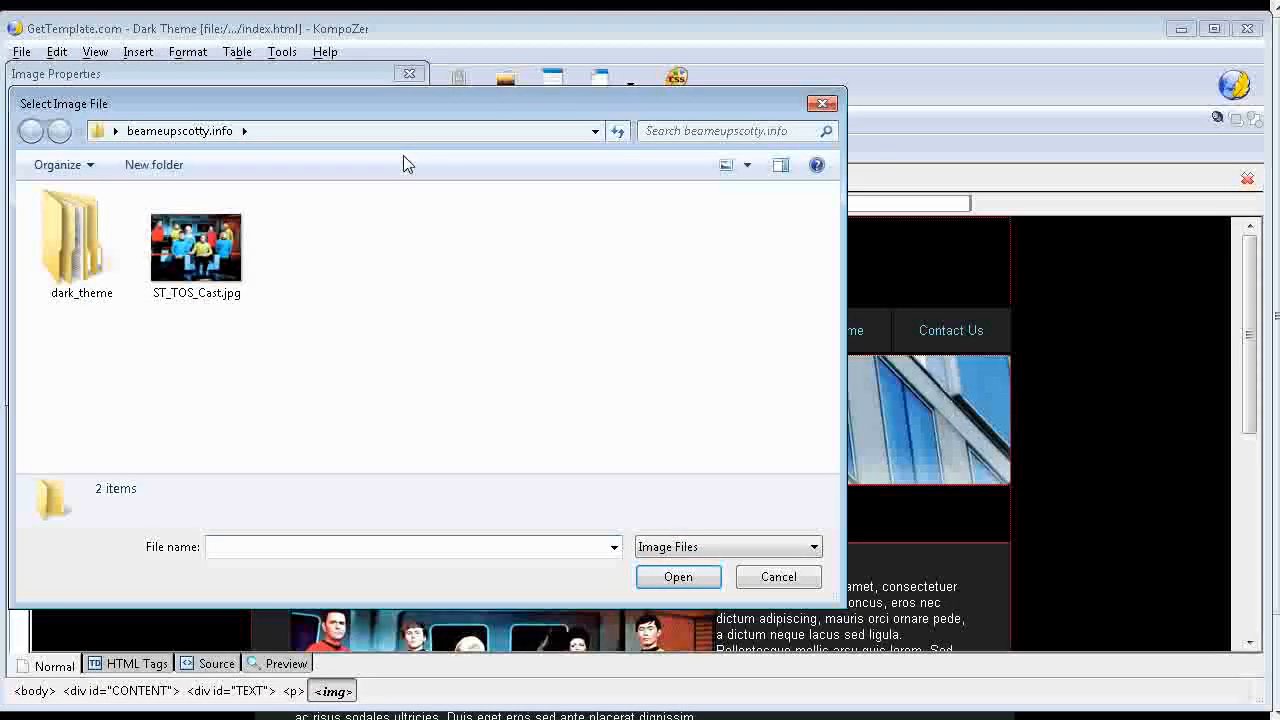
{"action": "double_click", "coordinate": [47, 258]}
{"action": "double_click", "coordinate": [70, 222]}
{"action": "double_click", "coordinate": [88, 228]}
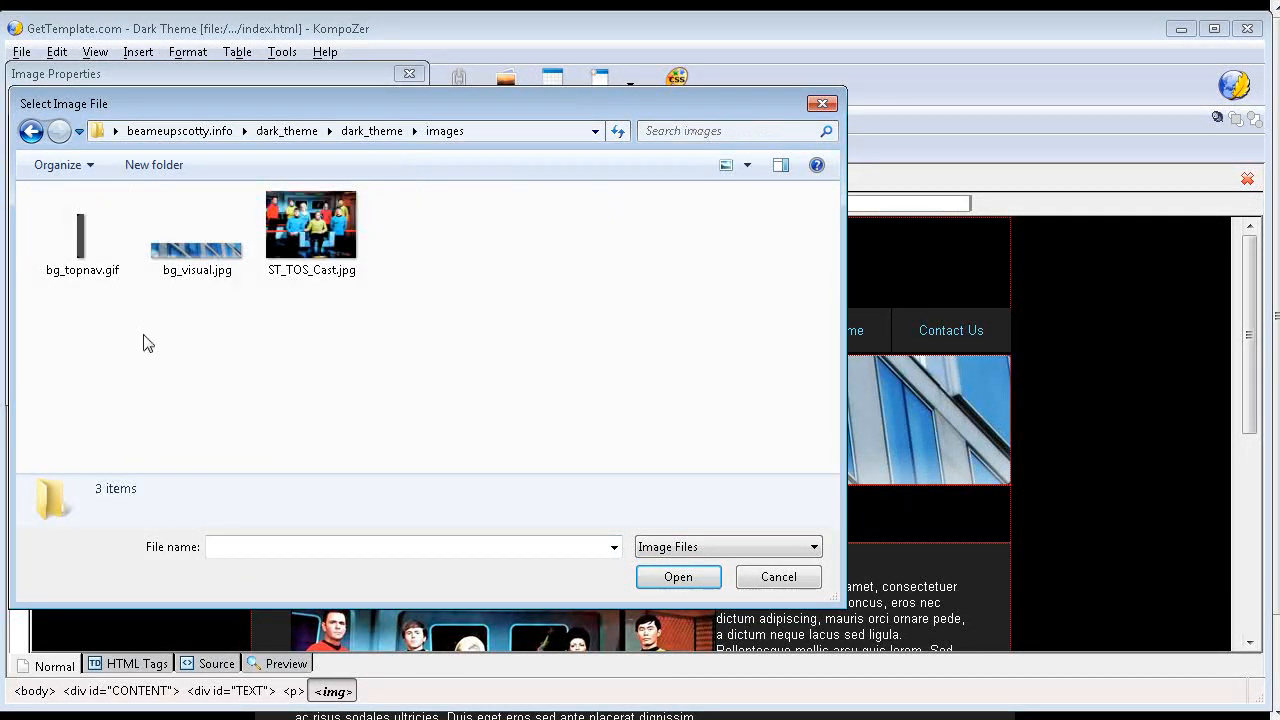
{"action": "left_click", "coordinate": [318, 258]}
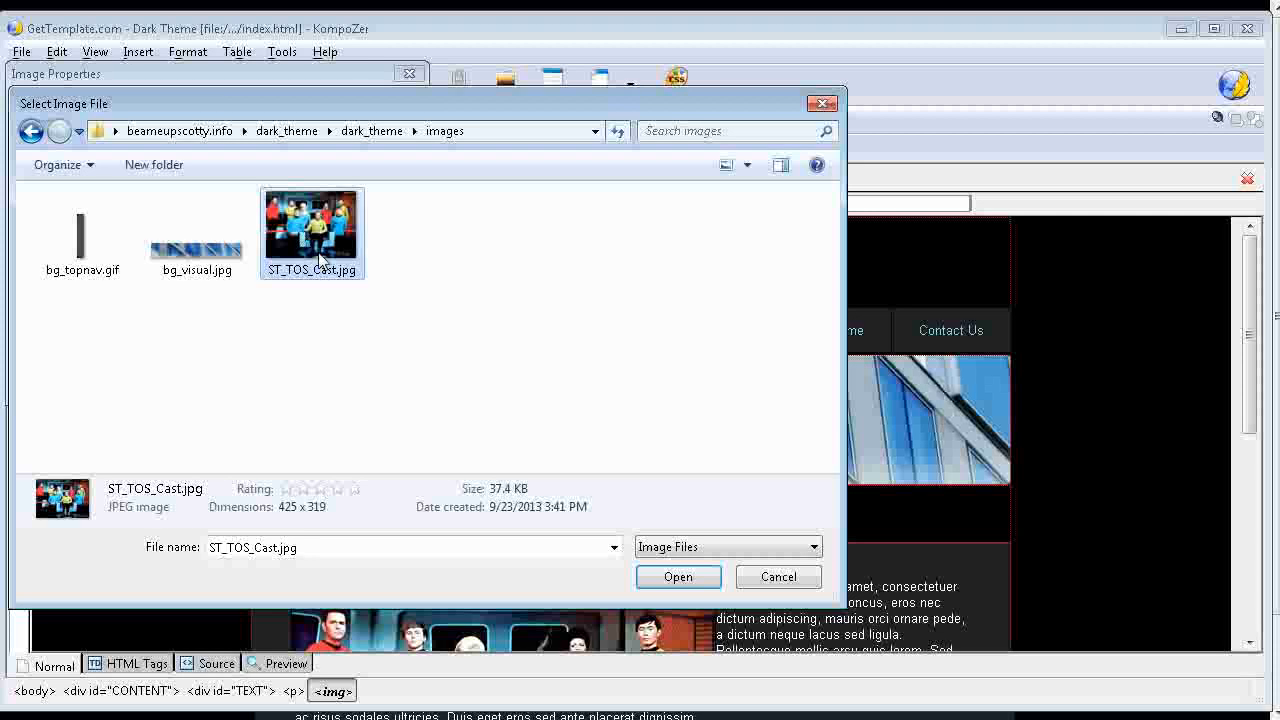
{"action": "left_click", "coordinate": [656, 578]}
{"action": "left_click", "coordinate": [200, 377]}
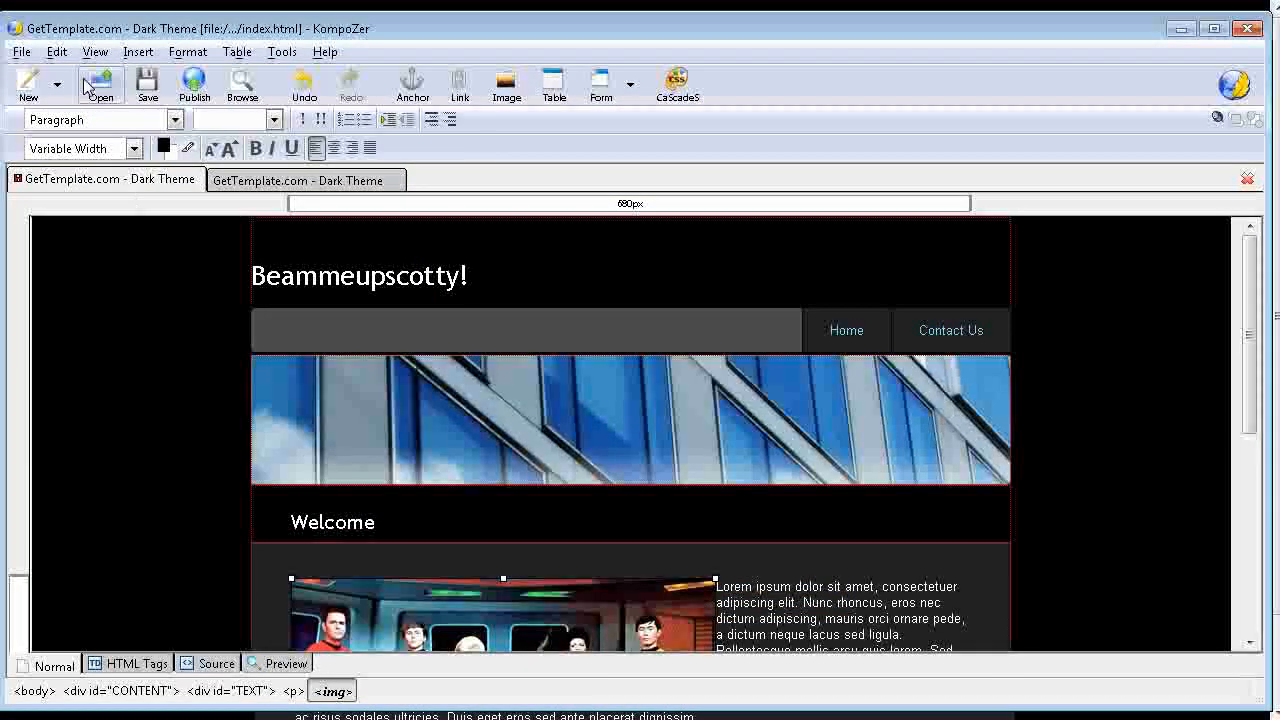
{"action": "left_click", "coordinate": [147, 88]}
{"action": "scroll", "coordinate": [498, 505], "scroll_direction": "down", "scroll_amount": 2}
{"action": "scroll", "coordinate": [488, 478], "scroll_direction": "up", "scroll_amount": 2}
{"action": "scroll", "coordinate": [488, 478], "scroll_direction": "down", "scroll_amount": 2}
{"action": "scroll", "coordinate": [485, 480], "scroll_direction": "up", "scroll_amount": 2}
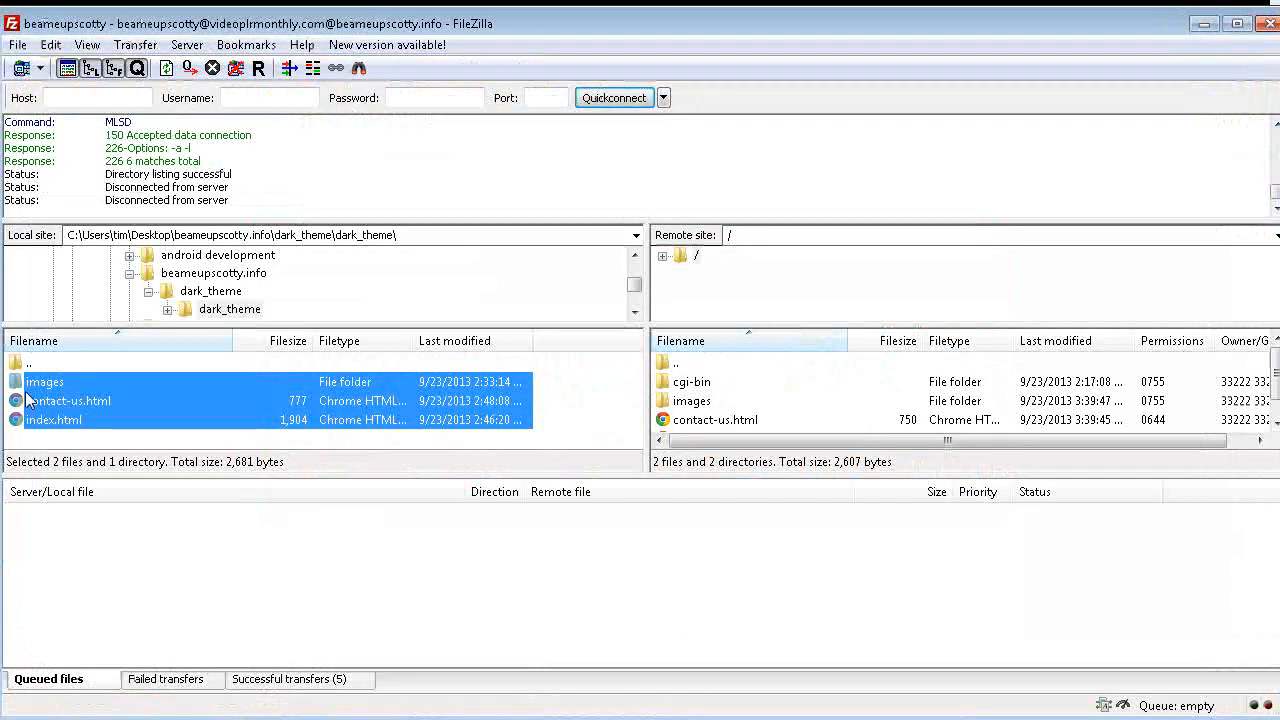
In FileZilla, upload the local images folder and index.html, always overwriting existing files for the current queue only.
{"action": "left_click", "coordinate": [36, 386]}
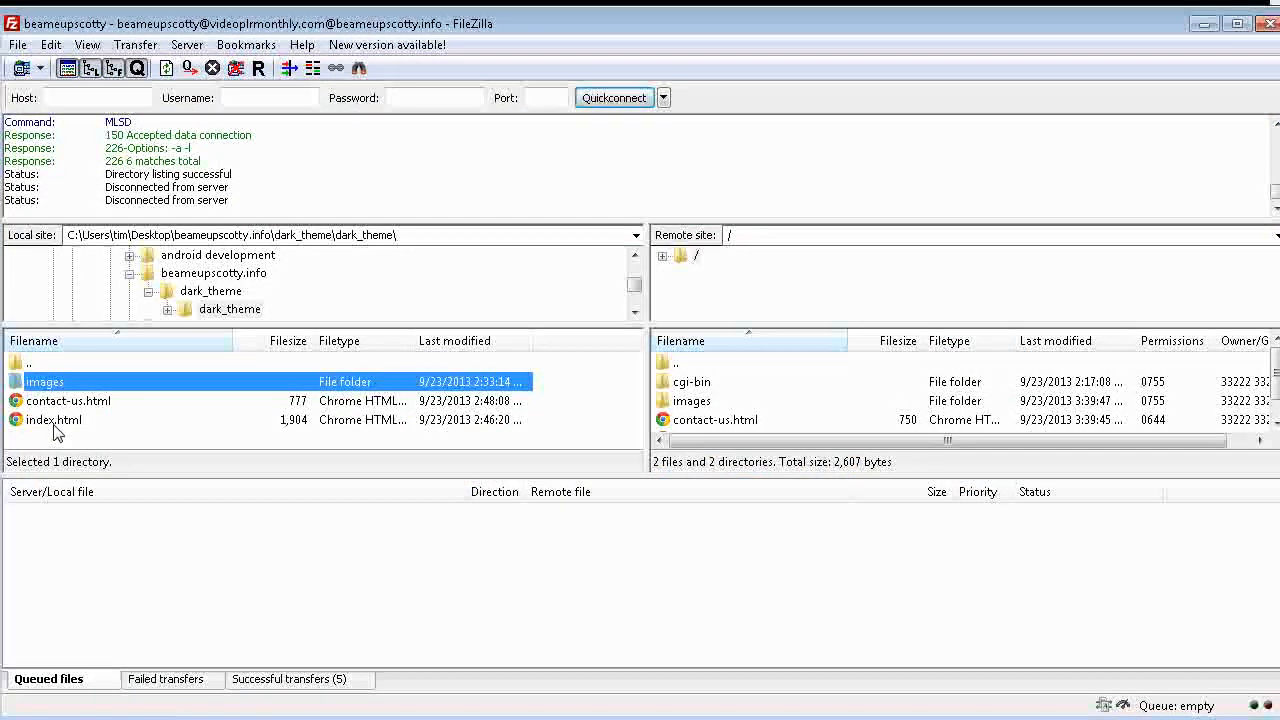
{"action": "left_click", "coordinate": [51, 423], "text": "ctrl"}
{"action": "right_click", "coordinate": [51, 423]}
{"action": "left_click", "coordinate": [80, 434]}
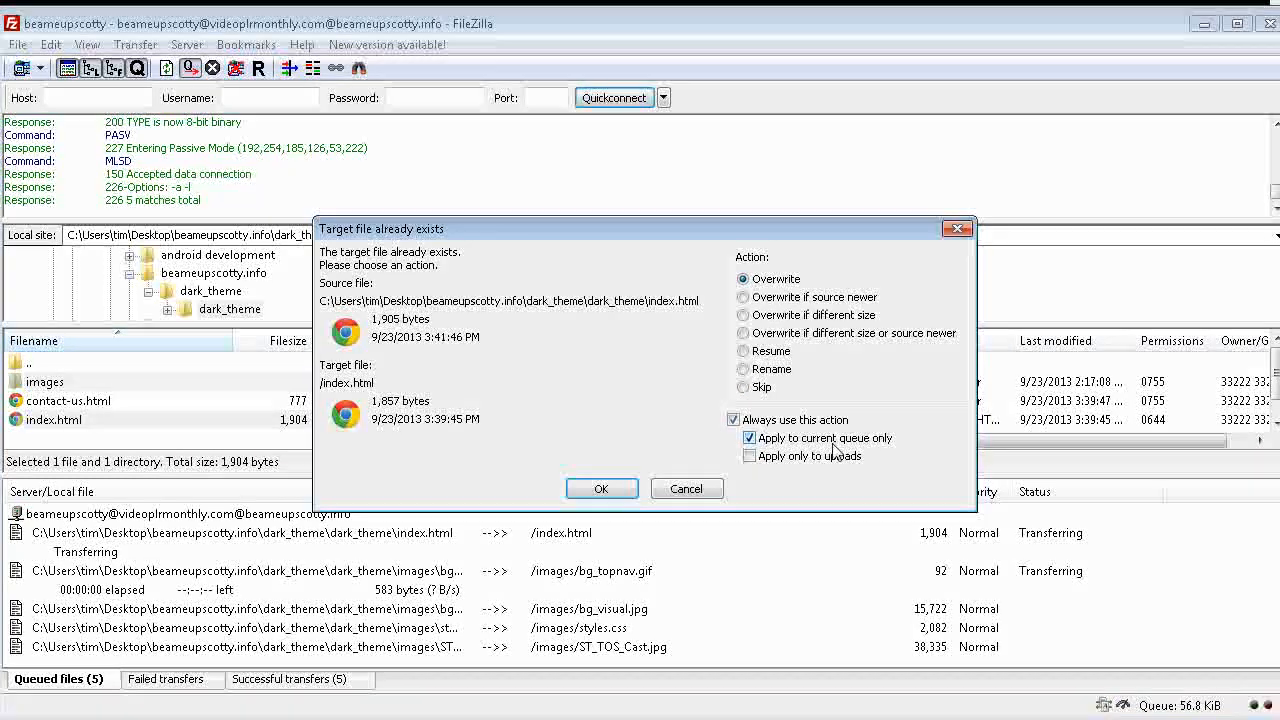
{"action": "left_click", "coordinate": [603, 489]}
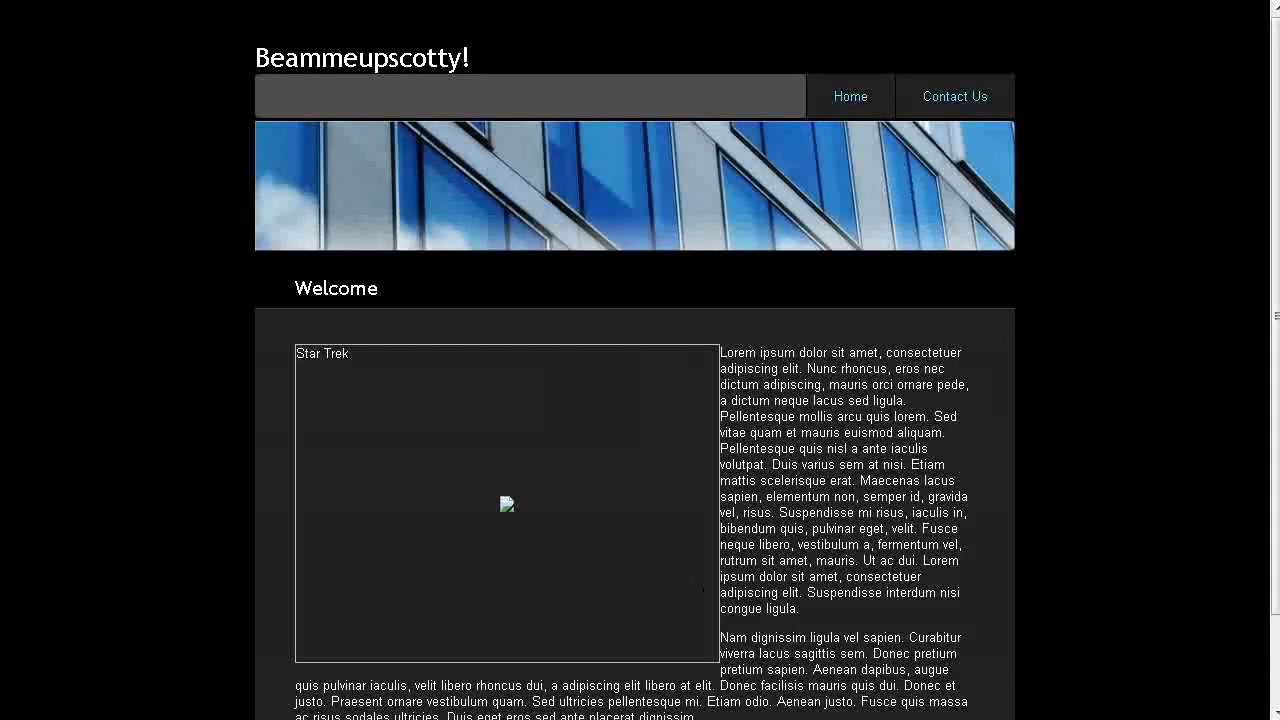
Reload the published home page in the browser and check its Star Trek image and the Contact Us and Home links.
{"action": "key", "text": "F5"}
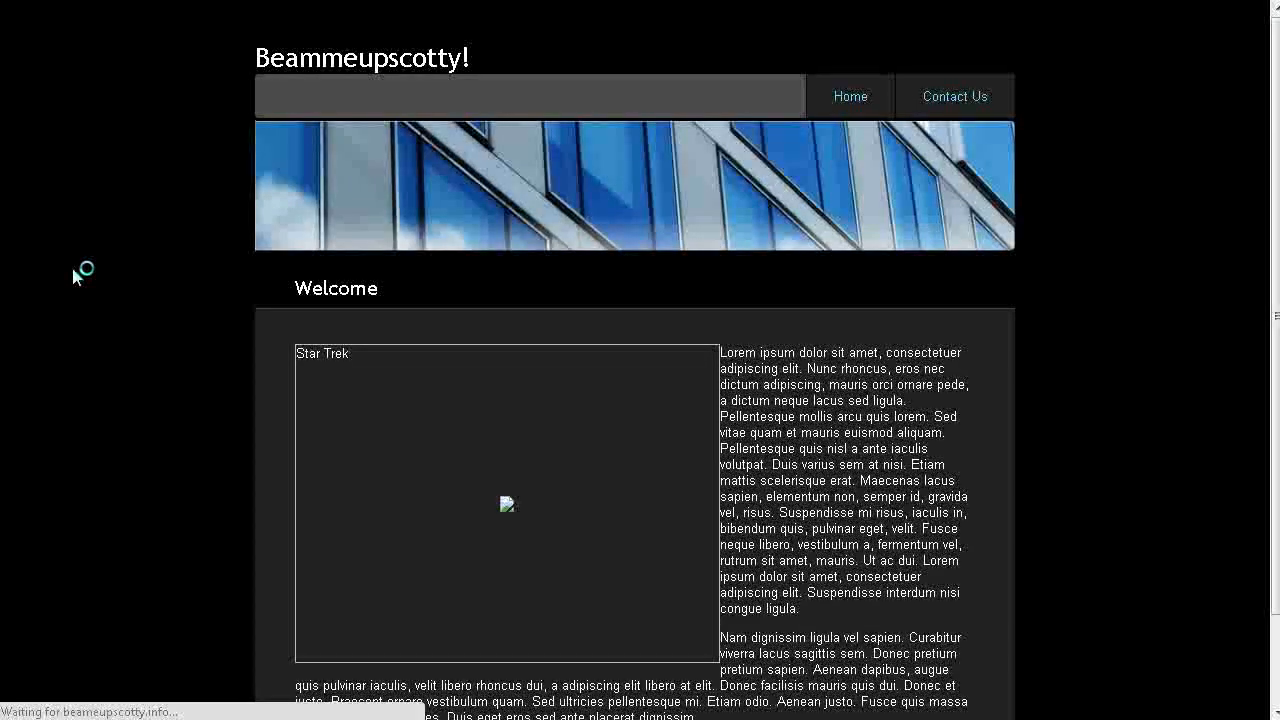
{"action": "scroll", "coordinate": [452, 293], "scroll_direction": "down", "scroll_amount": 2}
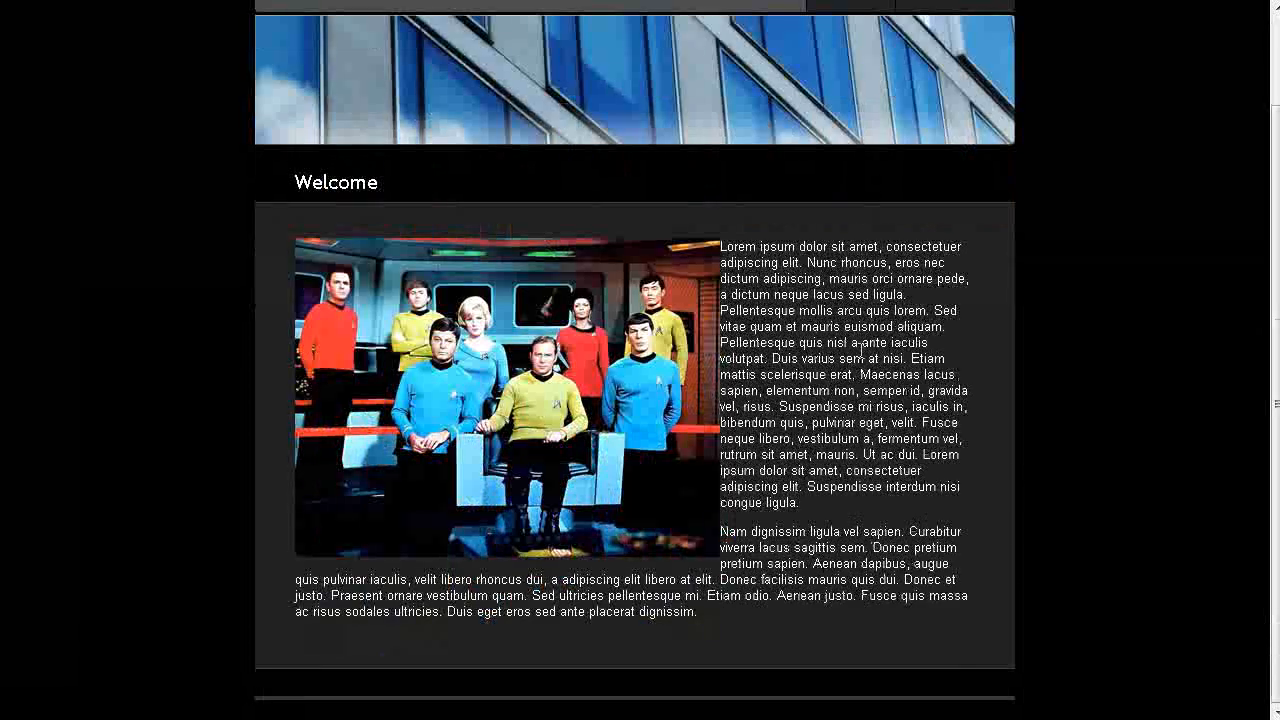
{"action": "scroll", "coordinate": [326, 501], "scroll_direction": "up", "scroll_amount": 2}
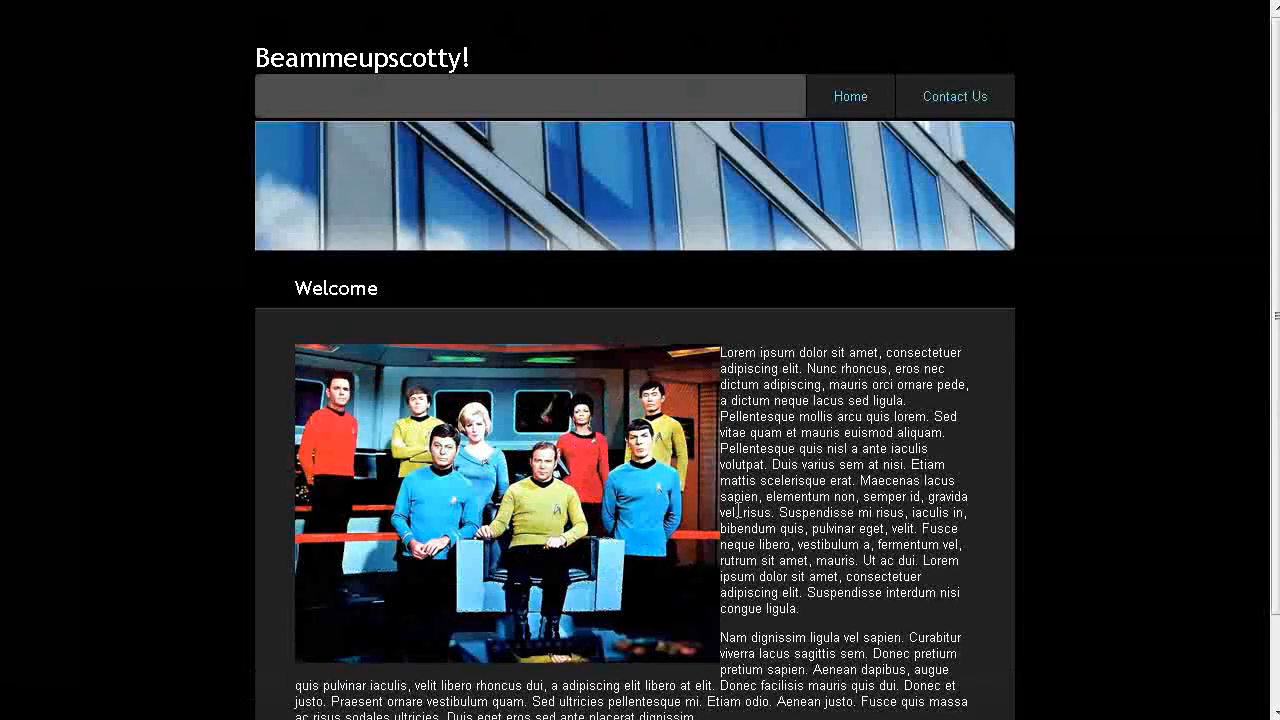
{"action": "scroll", "coordinate": [466, 446], "scroll_direction": "down", "scroll_amount": 2}
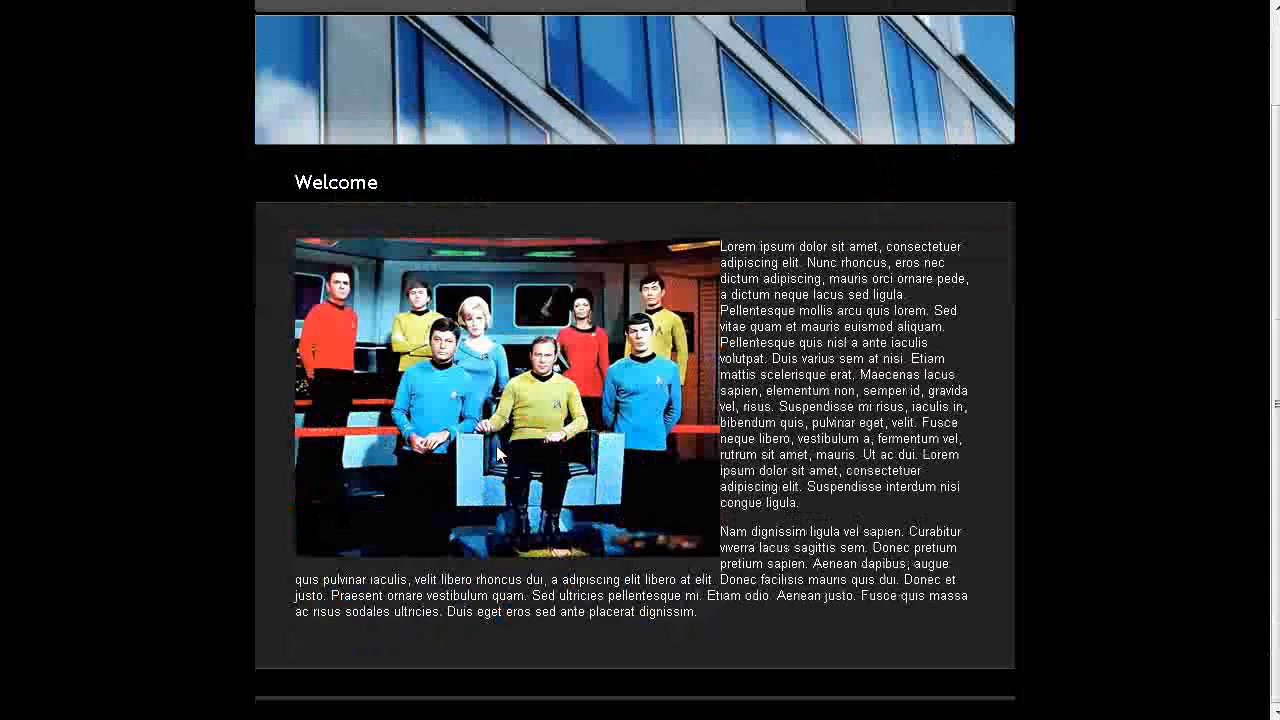
{"action": "scroll", "coordinate": [497, 455], "scroll_direction": "up", "scroll_amount": 2}
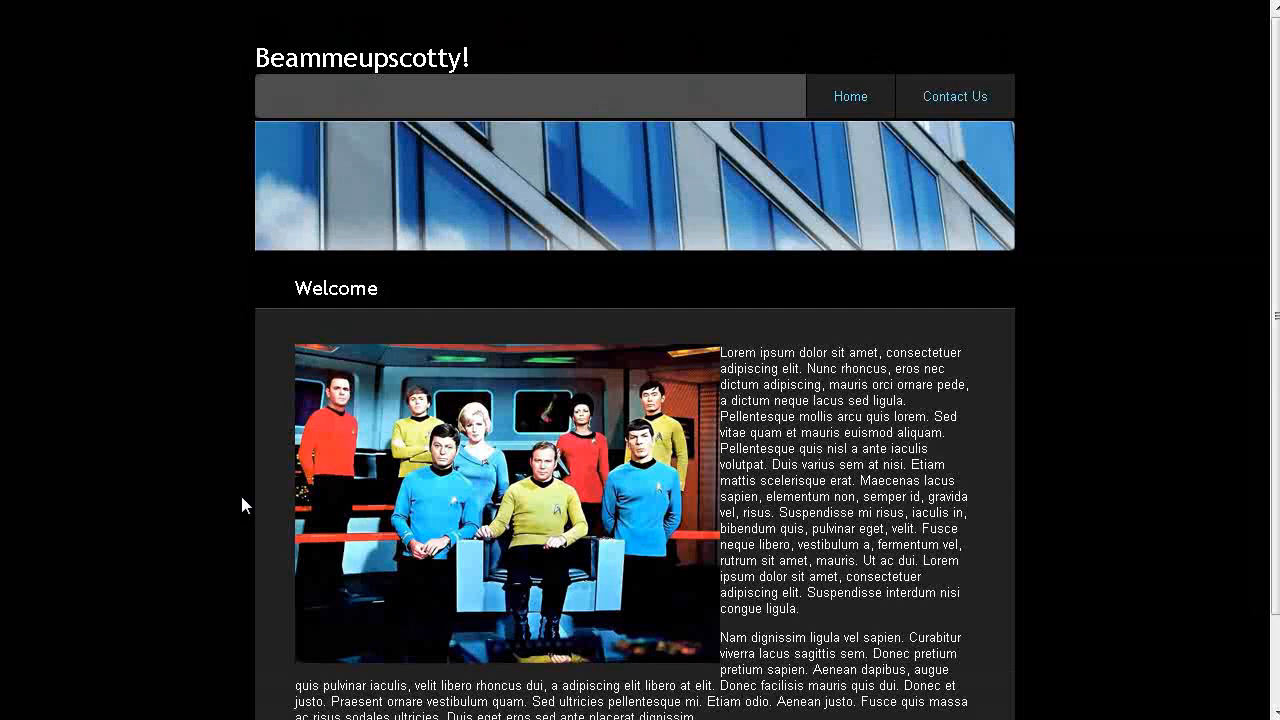
{"action": "left_click", "coordinate": [944, 94]}
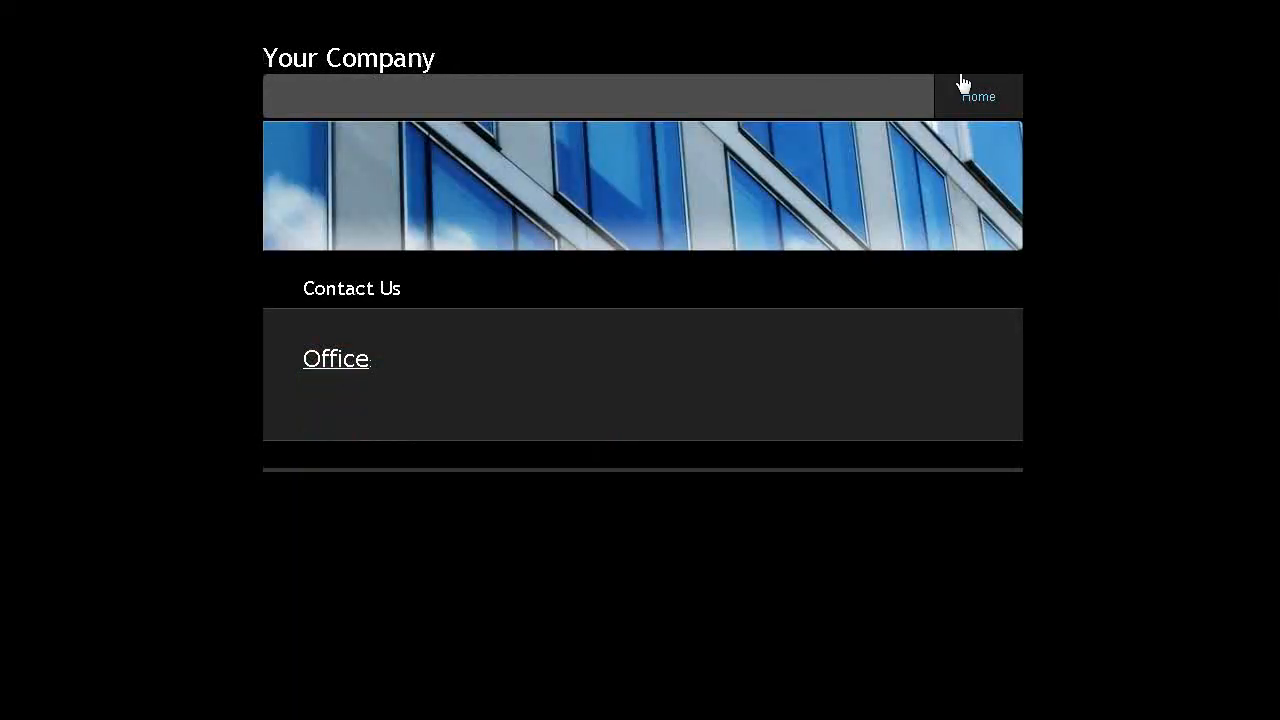
{"action": "left_click", "coordinate": [984, 94]}
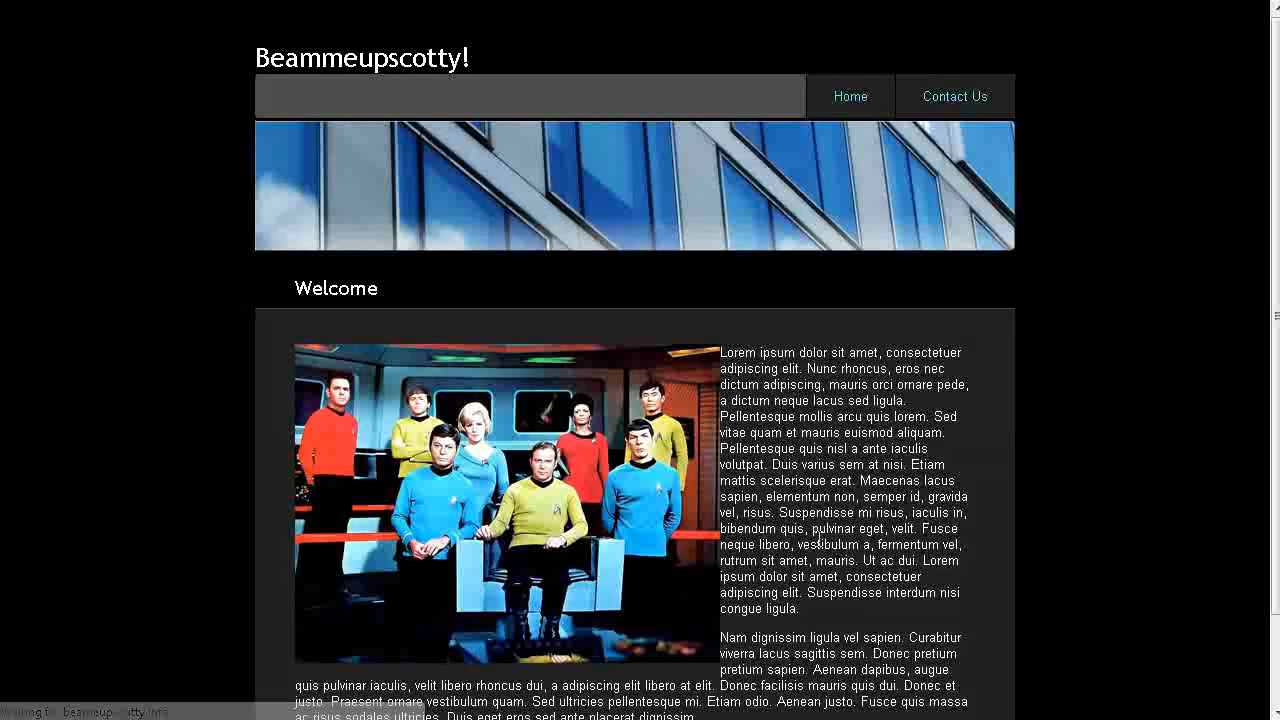